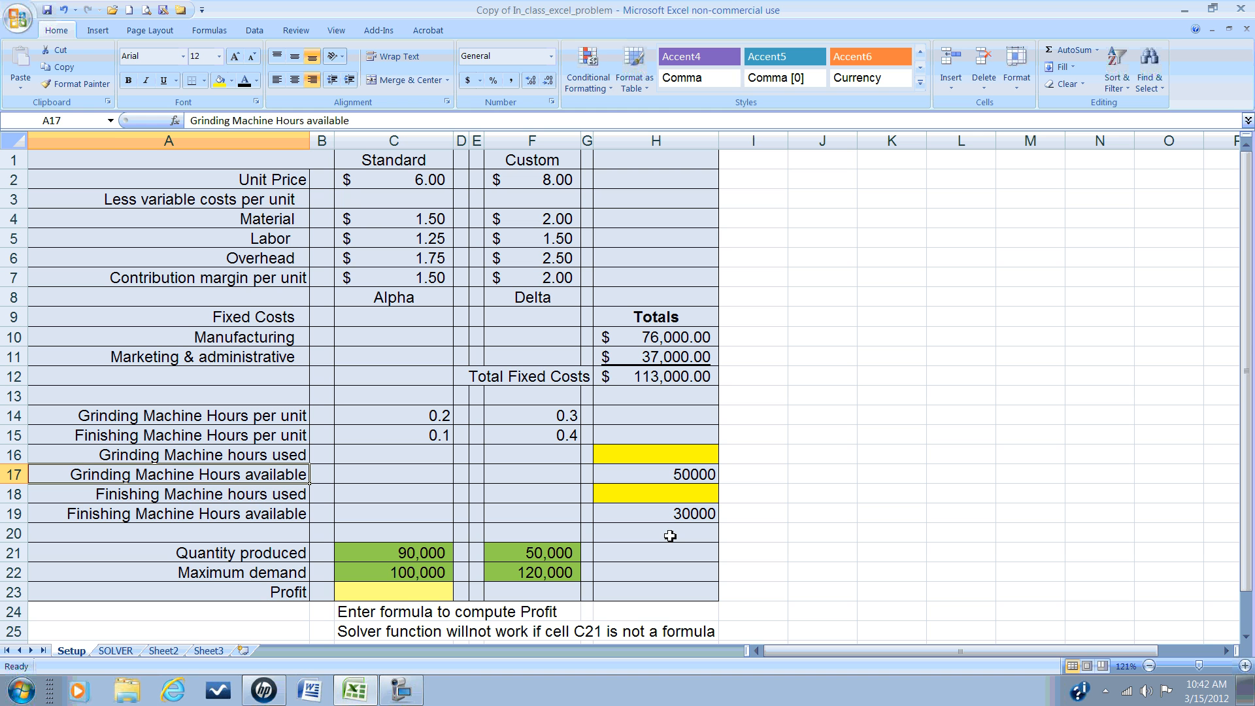
Compute Profit in C23 with the formula =(C7*C21)+(F7*F21)-H12, combining both products' contribution margins less total fixed costs.
{"action": "left_click", "coordinate": [409, 591]}
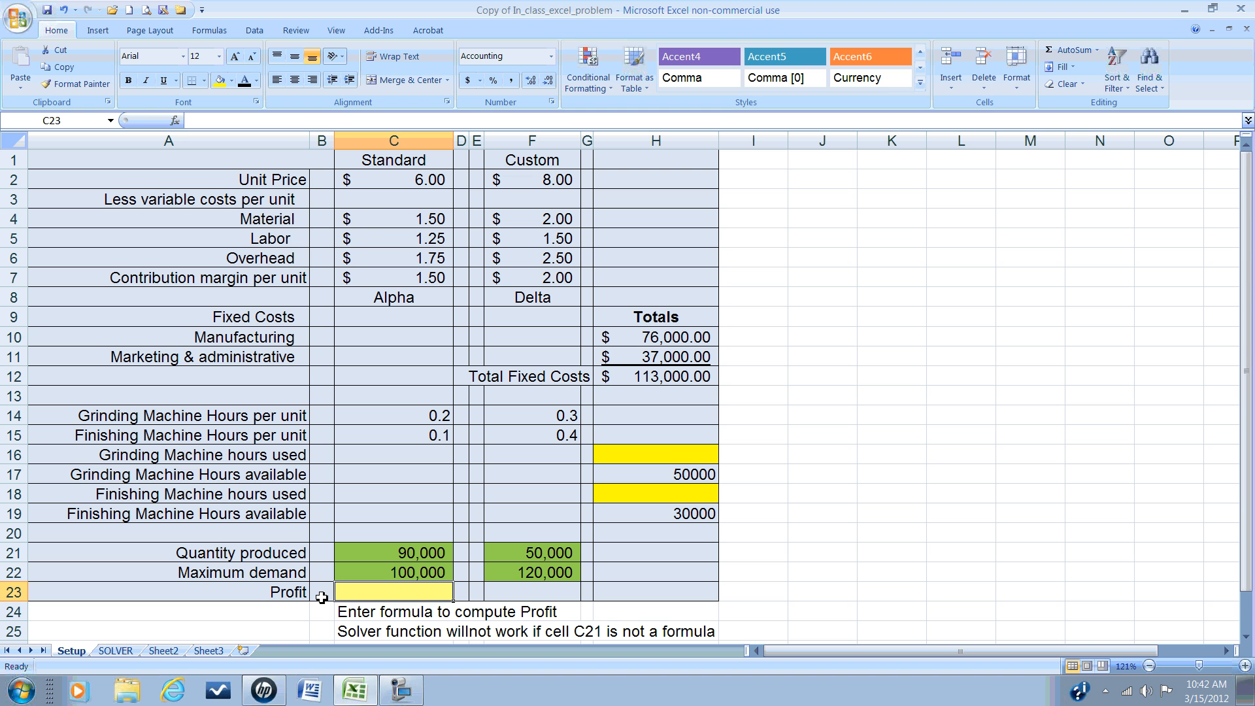
{"action": "type", "text": "="}
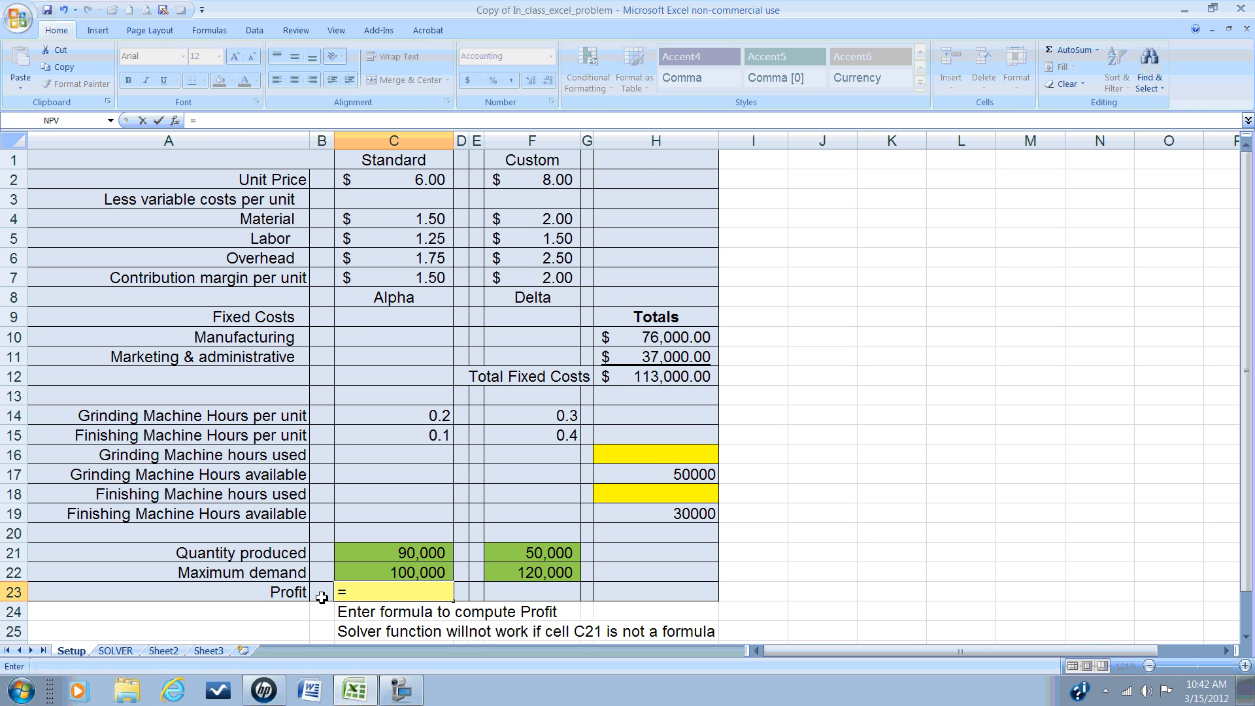
{"action": "type", "text": "("}
{"action": "left_click", "coordinate": [397, 278]}
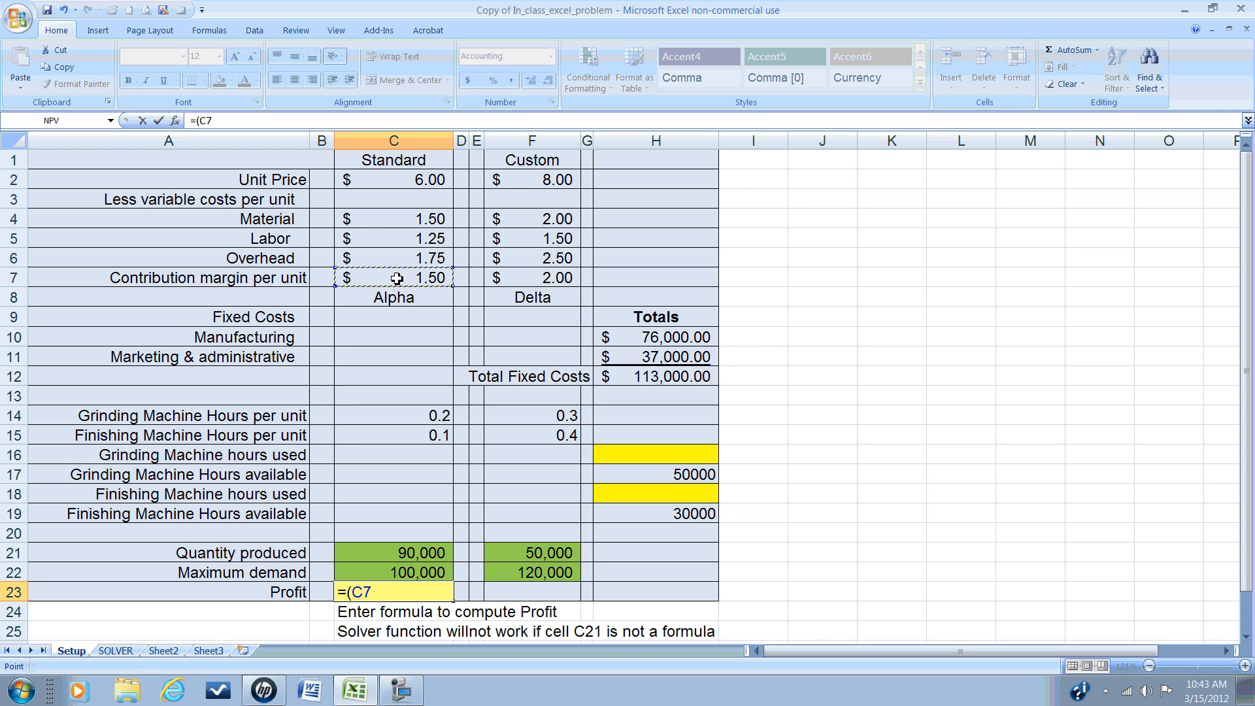
{"action": "type", "text": "*"}
{"action": "left_click", "coordinate": [386, 552]}
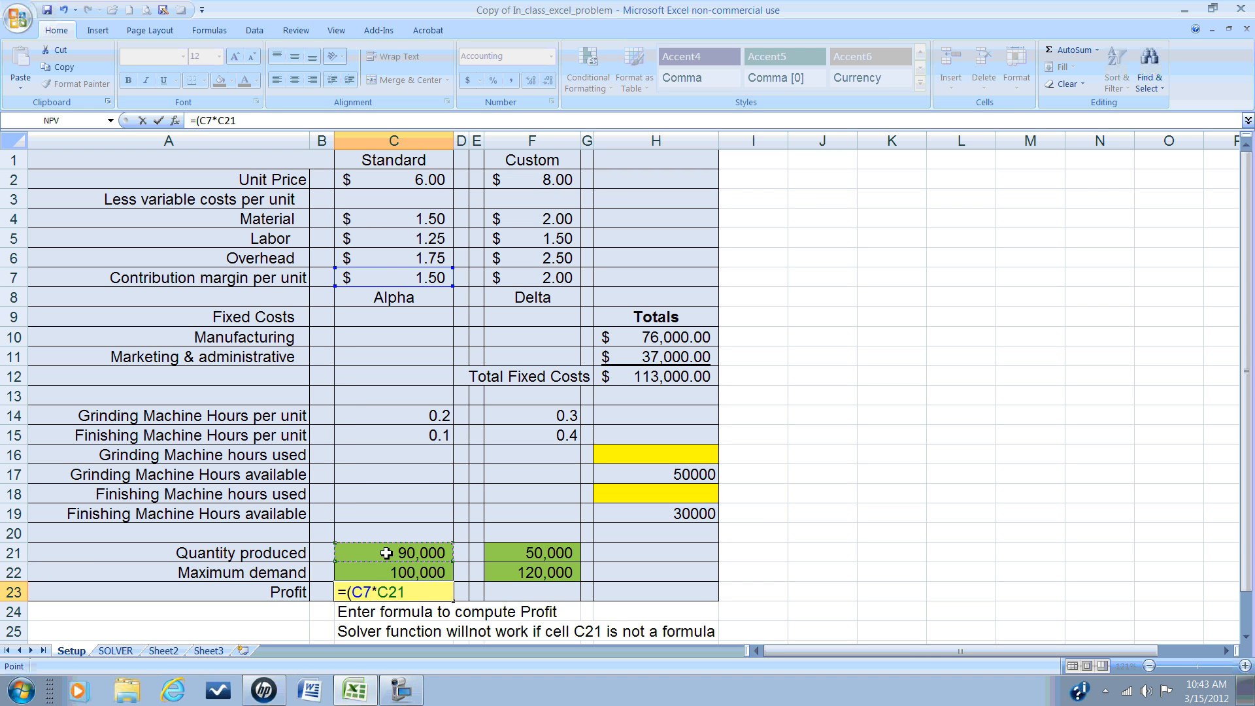
{"action": "type", "text": ")+("}
{"action": "left_click", "coordinate": [506, 279]}
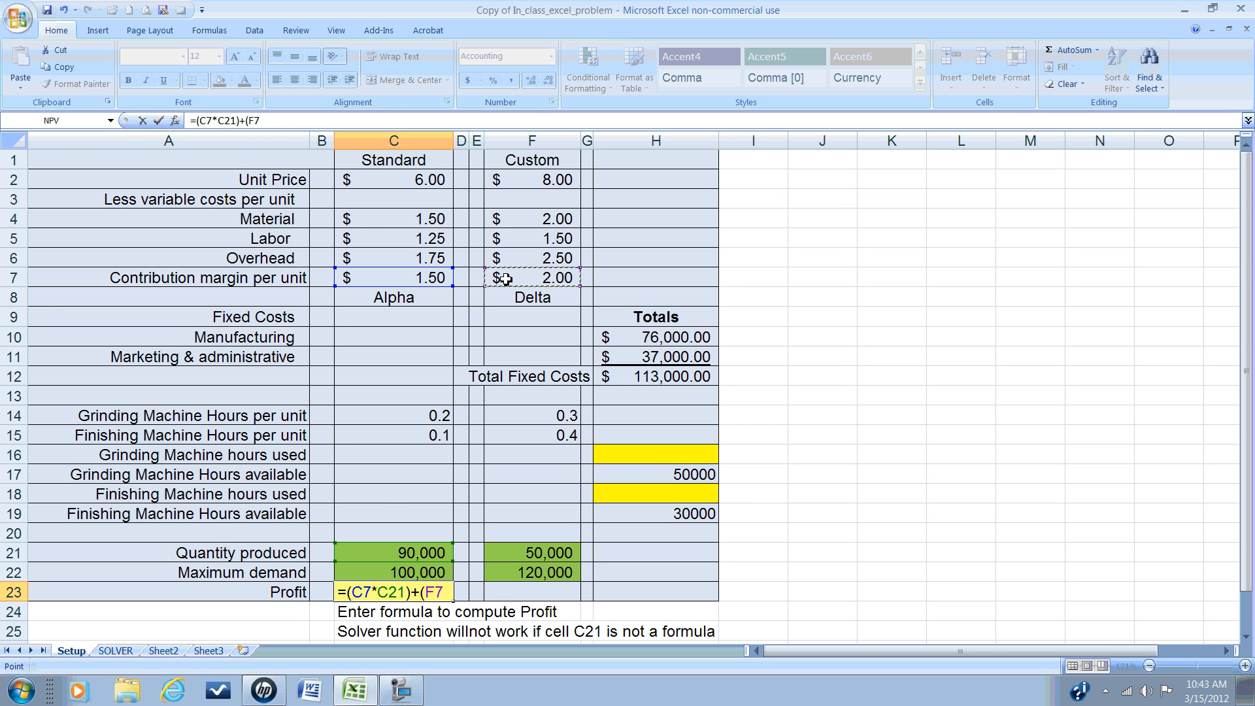
{"action": "type", "text": "*"}
{"action": "left_click", "coordinate": [503, 549]}
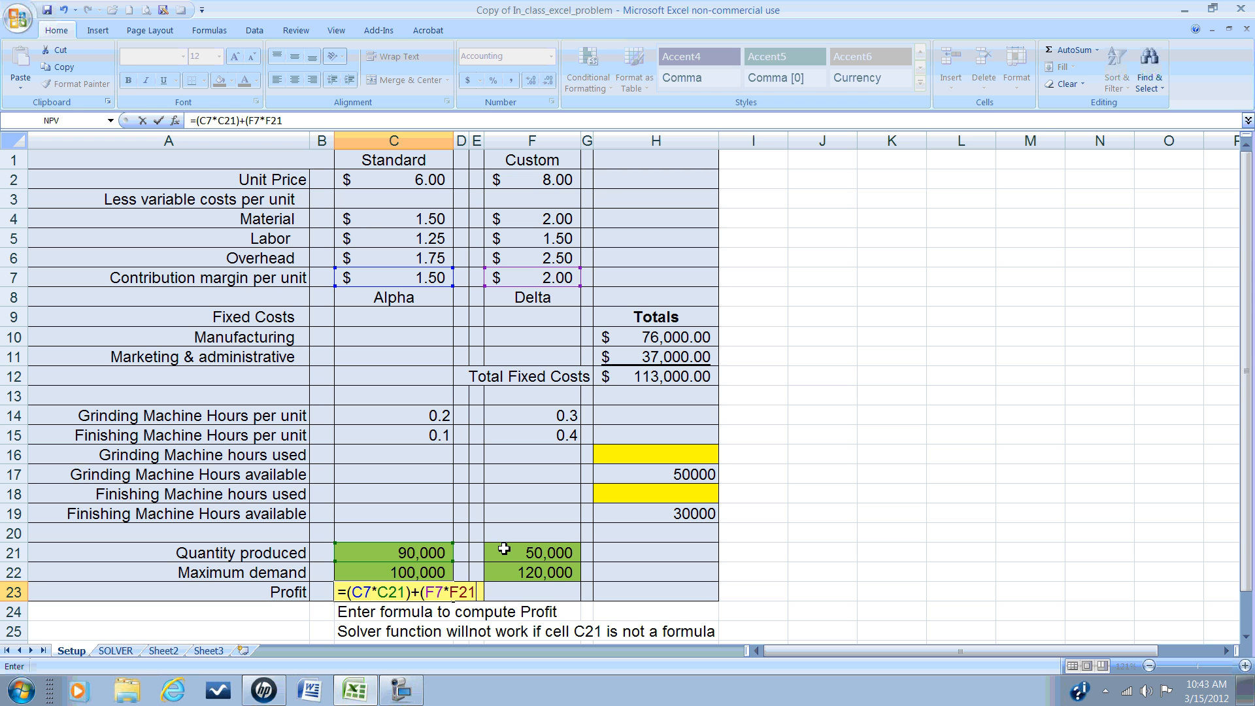
{"action": "type", "text": ")-"}
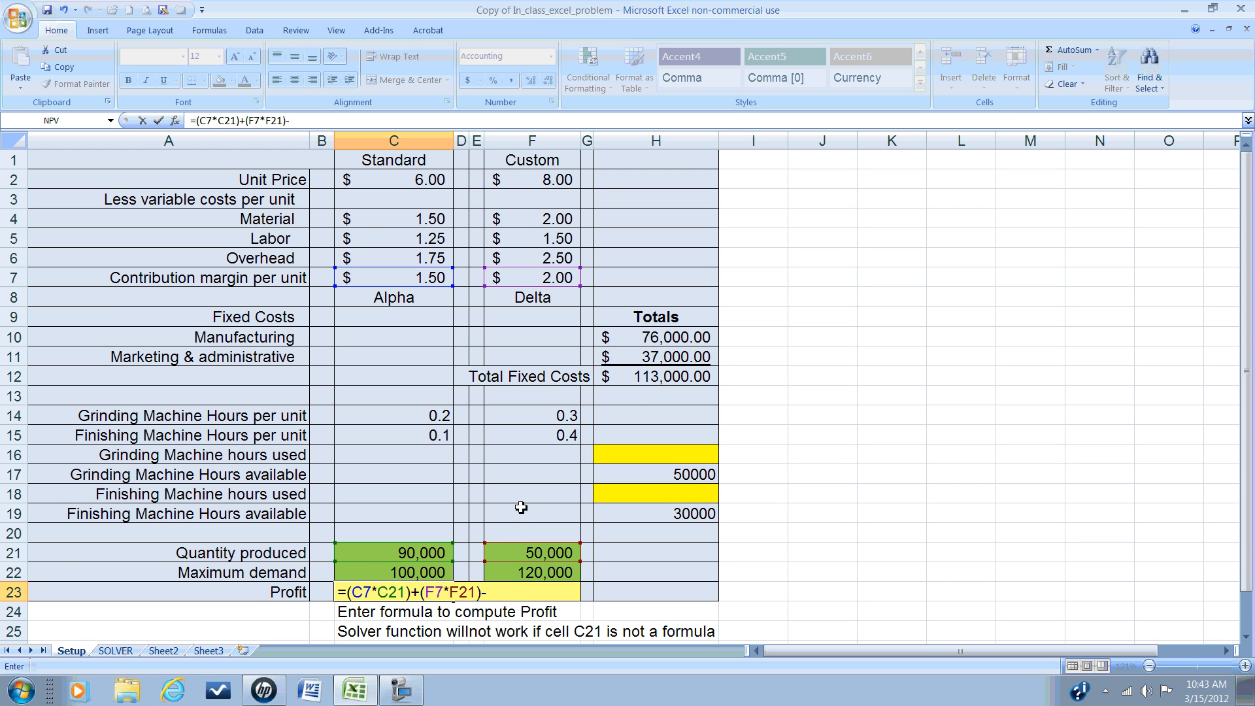
{"action": "left_click", "coordinate": [641, 381]}
{"action": "key", "text": "Return"}
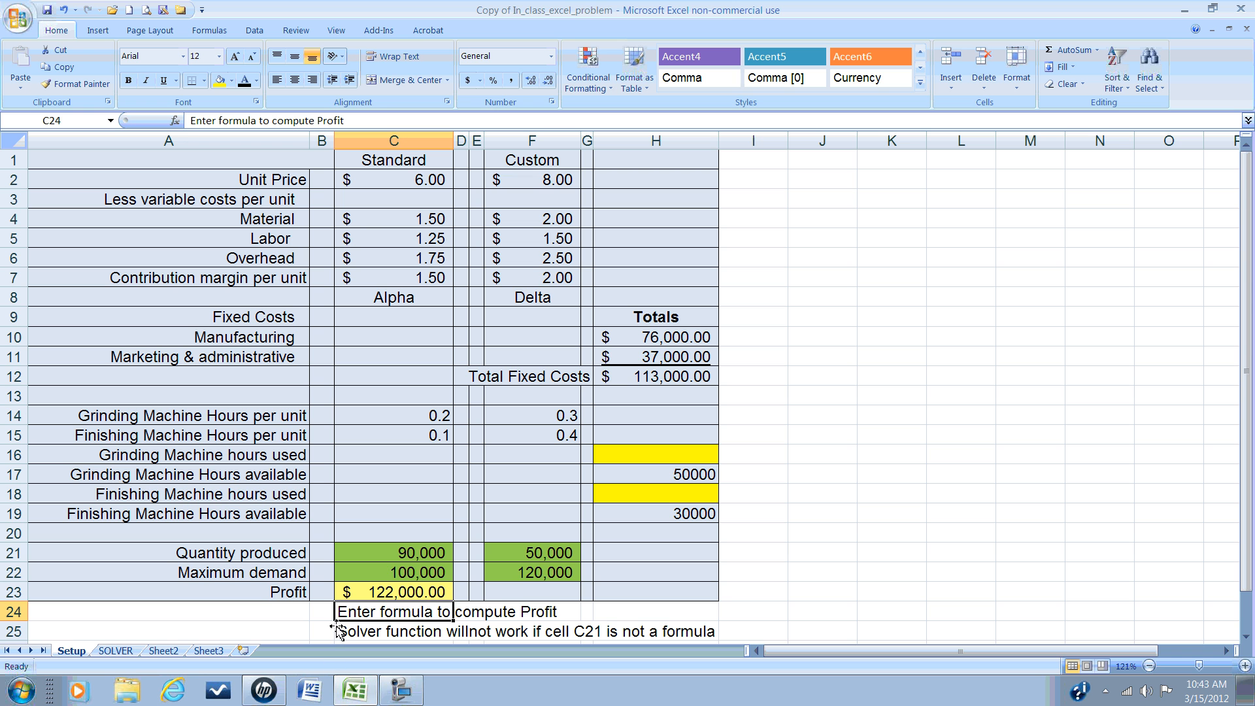
{"action": "left_click", "coordinate": [387, 588]}
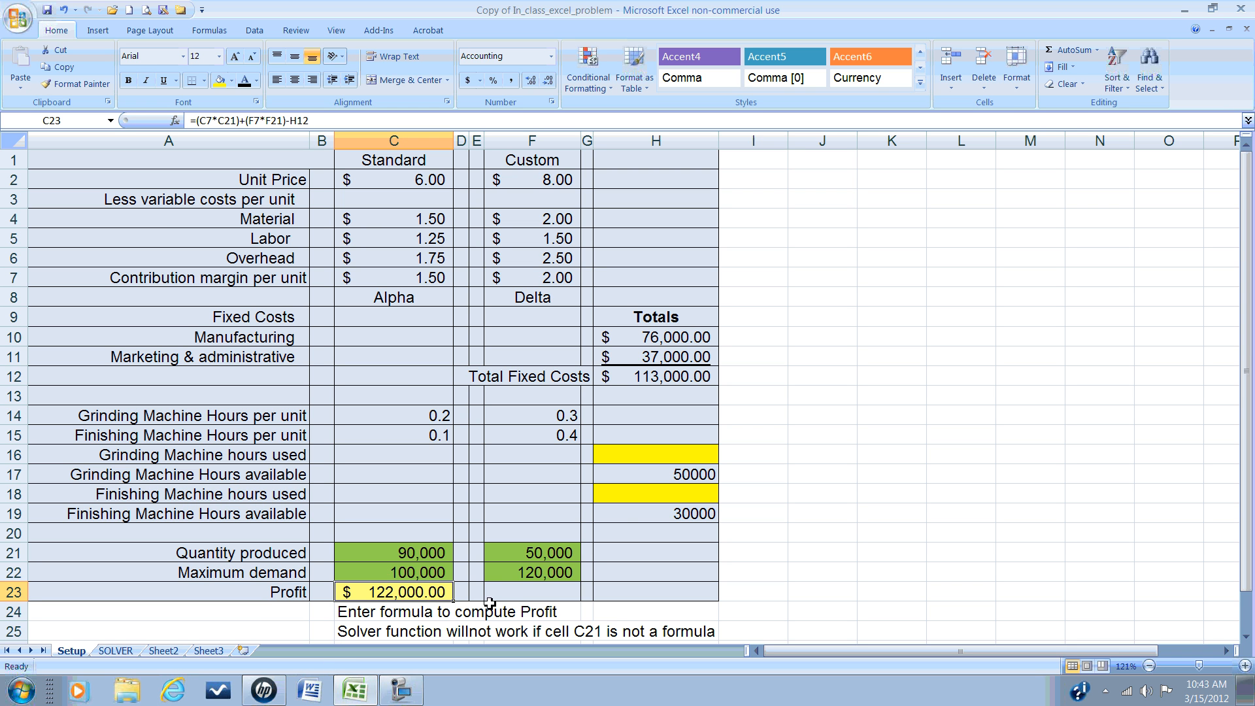
Calculate the grinding machine hours used in H16 with the formula +(C21*C14)+(F21*F14).
{"action": "left_click", "coordinate": [660, 460]}
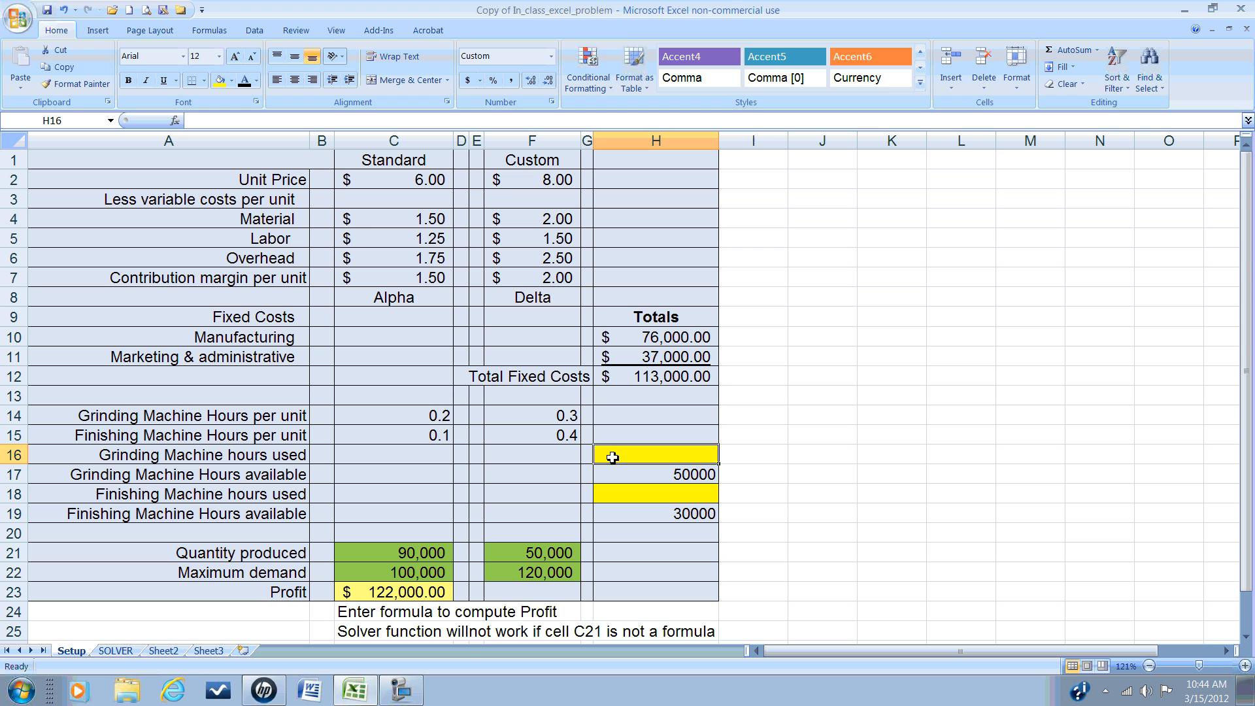
{"action": "type", "text": "+"}
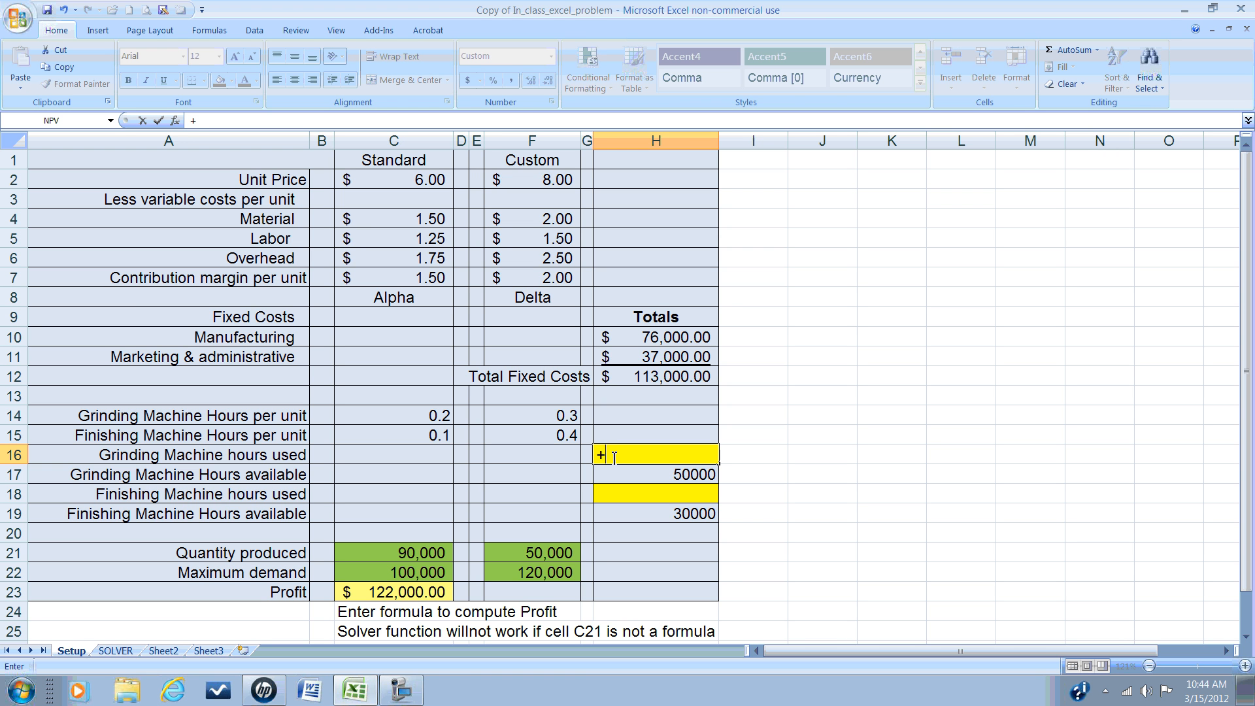
{"action": "type", "text": "("}
{"action": "left_click", "coordinate": [419, 555]}
{"action": "type", "text": "*"}
{"action": "left_click", "coordinate": [392, 418]}
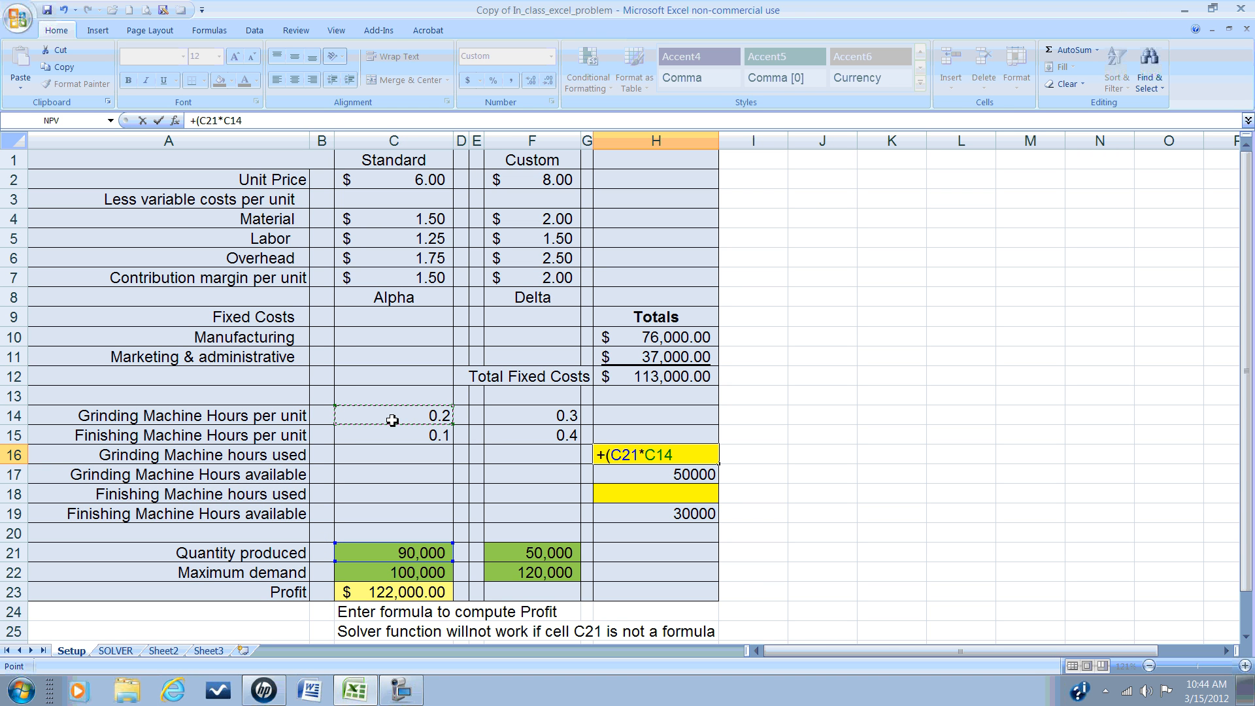
{"action": "type", "text": ")+("}
{"action": "left_click", "coordinate": [563, 553]}
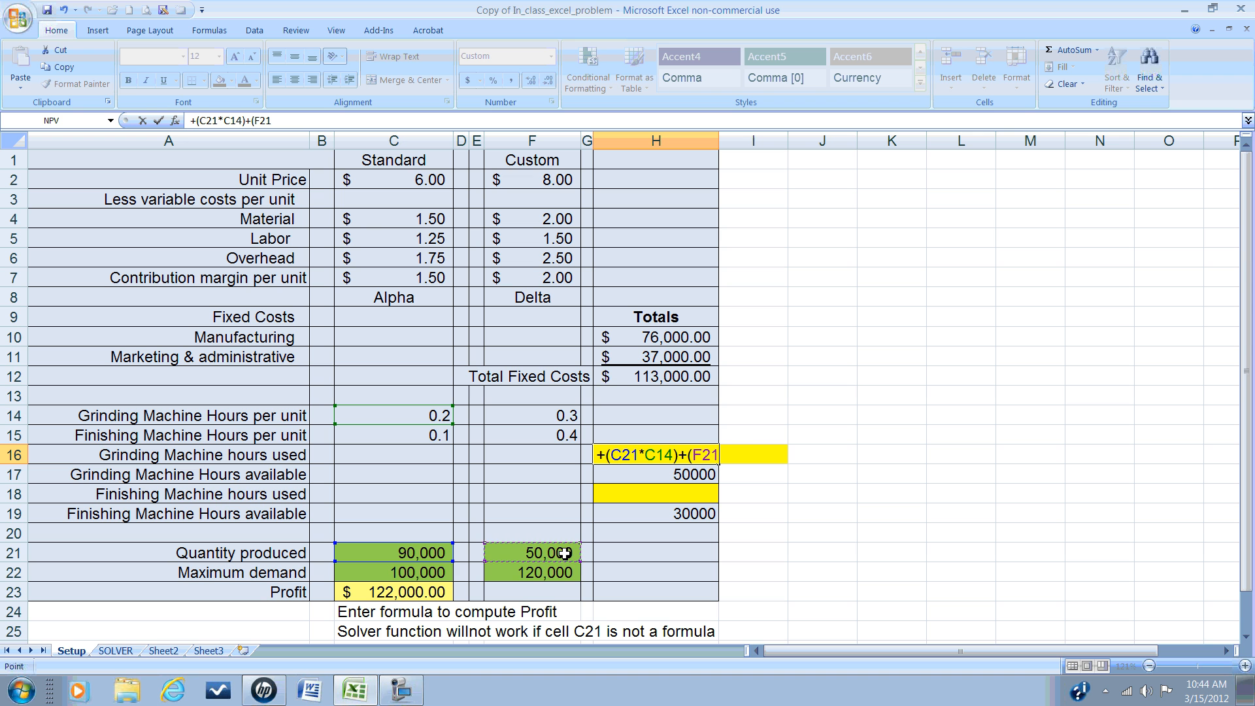
{"action": "type", "text": "*"}
{"action": "left_click", "coordinate": [542, 416]}
{"action": "type", "text": ")"}
{"action": "key", "text": "Return"}
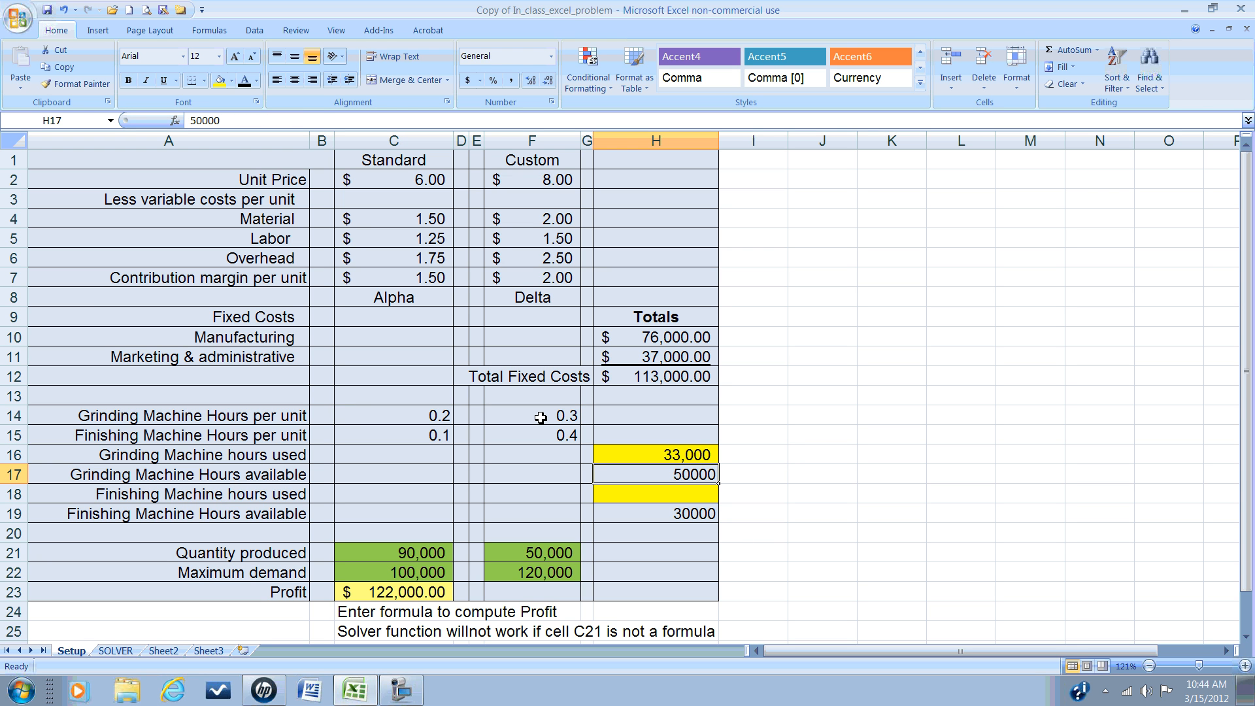
Calculate the finishing machine hours used in H18 with the formula =(C21*C15)+(F21*F15).
{"action": "key", "text": "Down"}
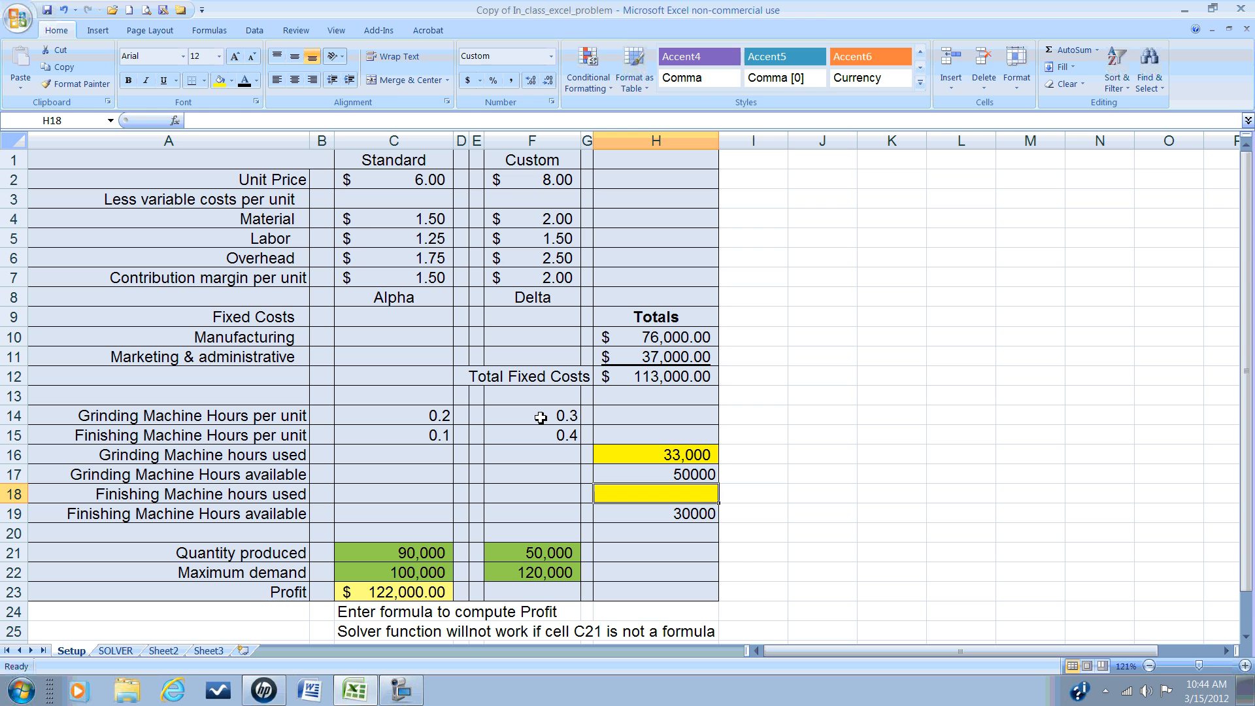
{"action": "type", "text": "=("}
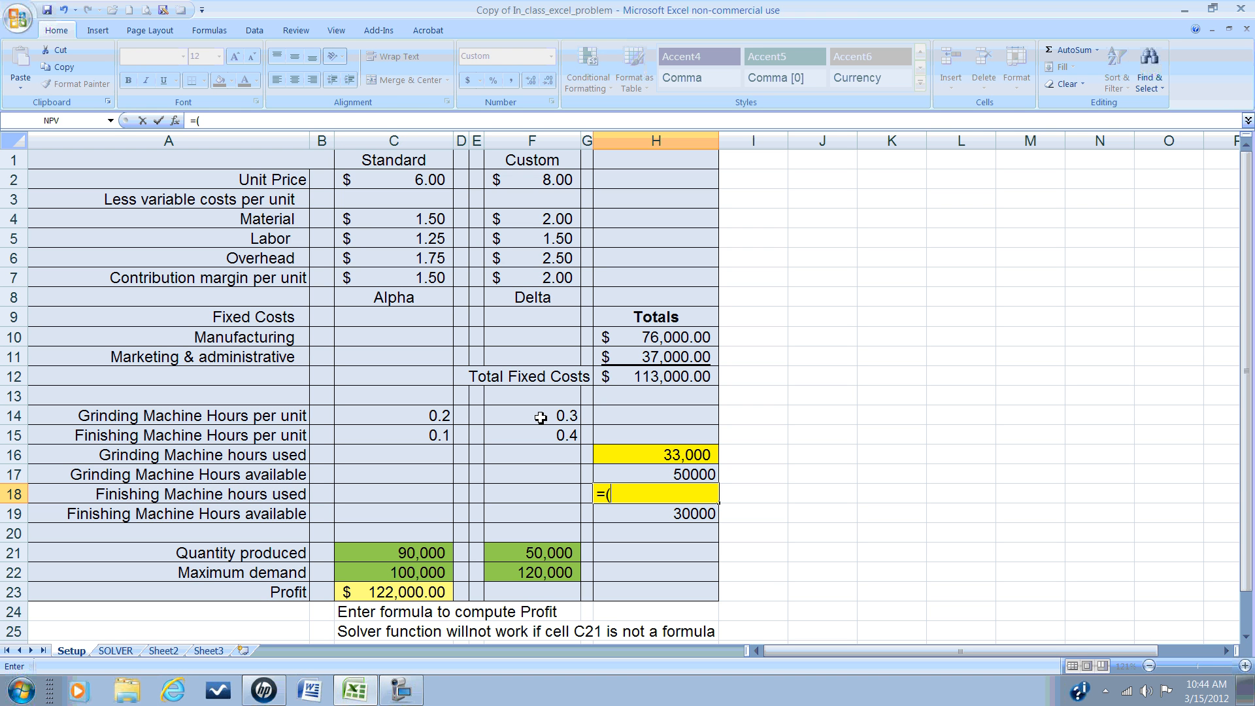
{"action": "left_click", "coordinate": [419, 552]}
{"action": "type", "text": "*"}
{"action": "left_click", "coordinate": [426, 442]}
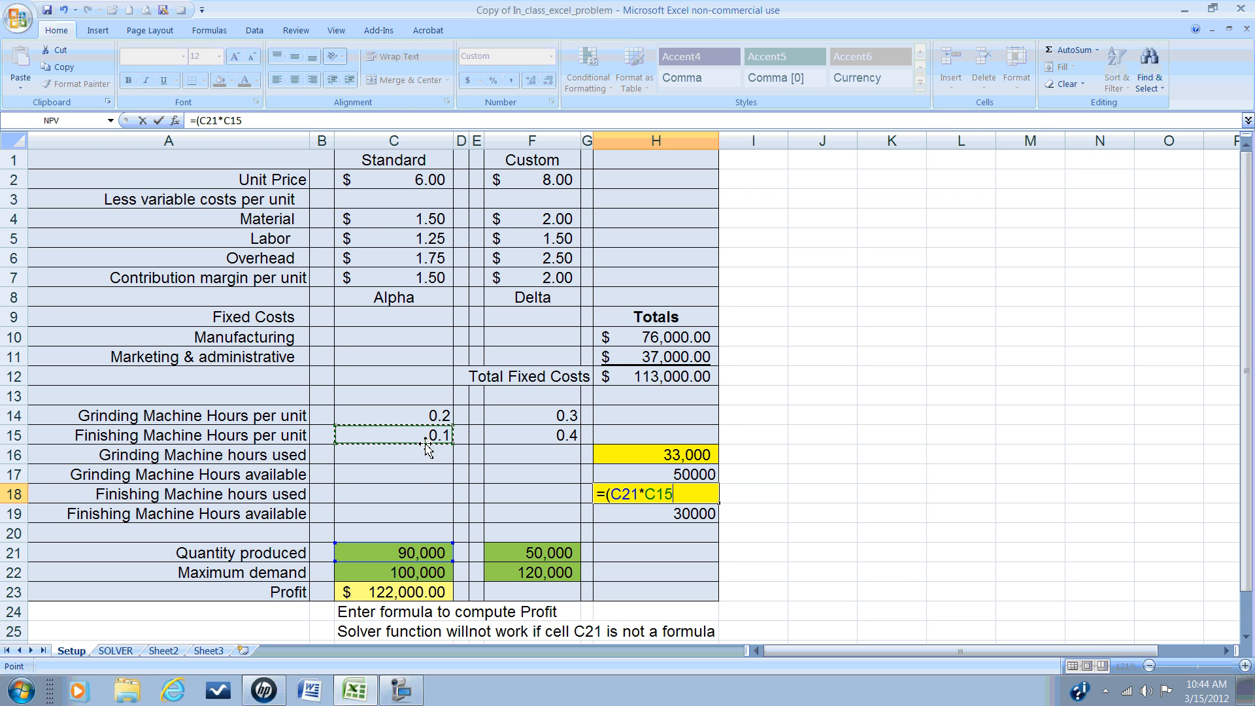
{"action": "type", "text": ")+("}
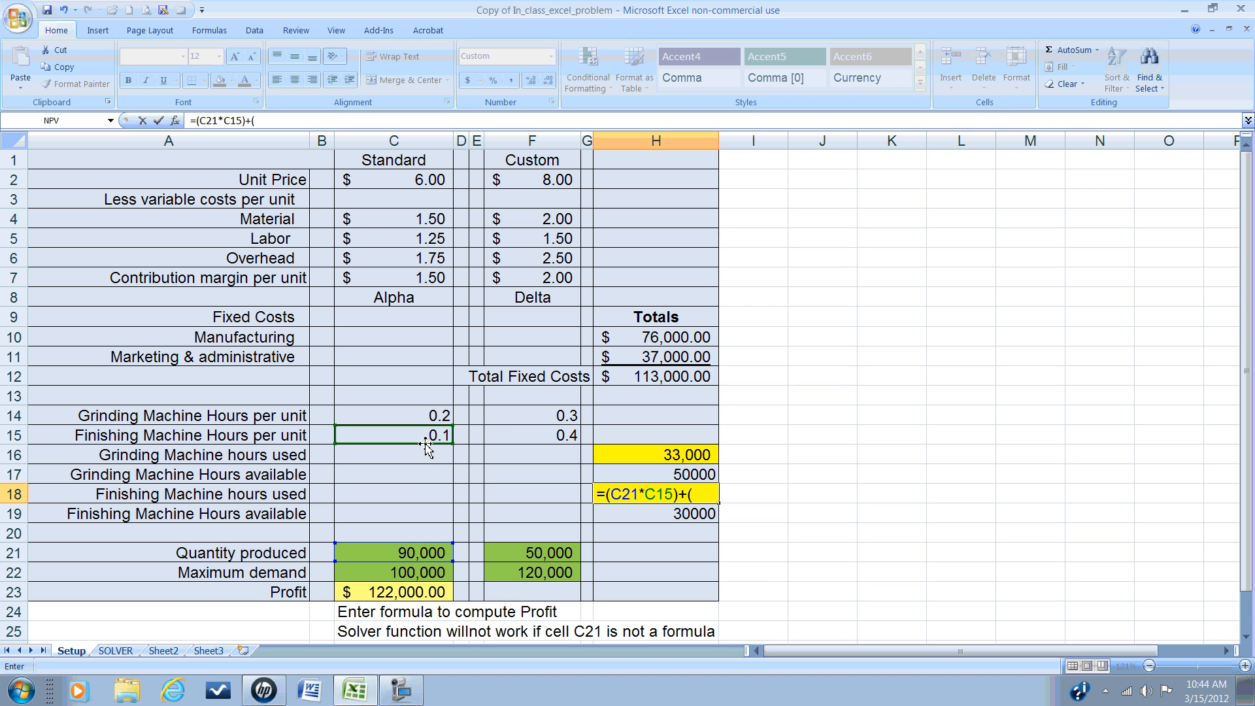
{"action": "left_click", "coordinate": [509, 554]}
{"action": "type", "text": "*"}
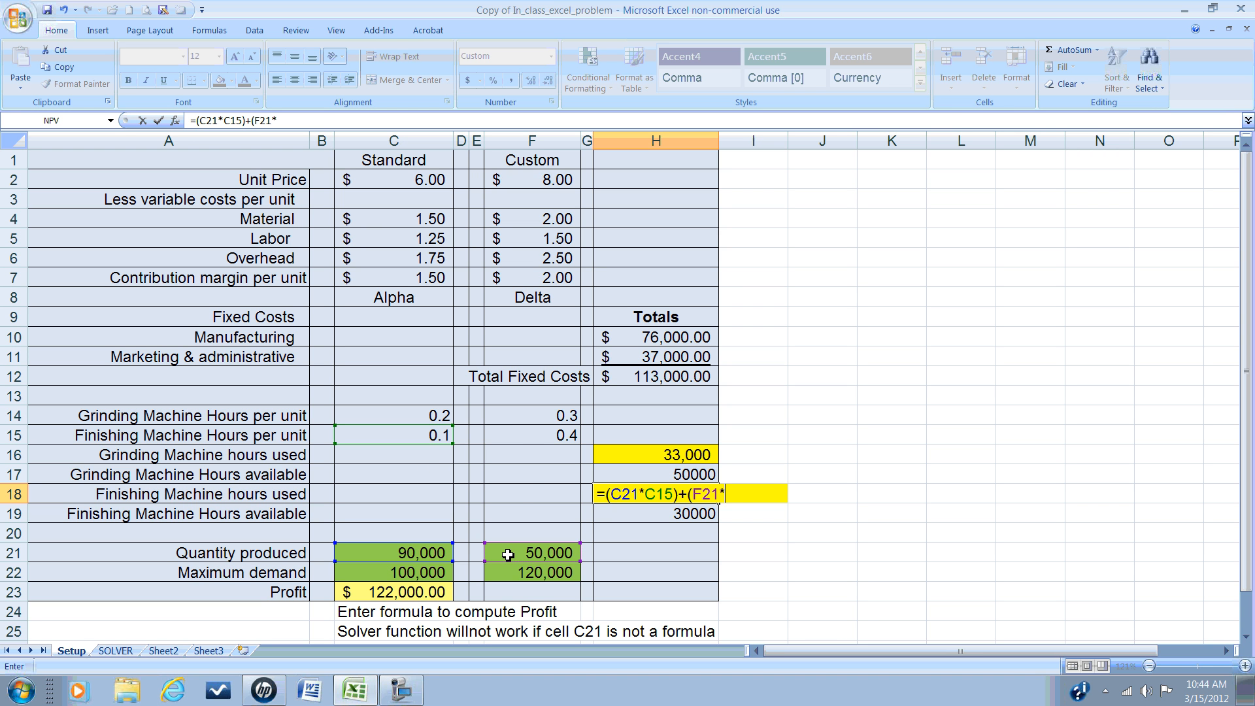
{"action": "left_click", "coordinate": [544, 436]}
{"action": "type", "text": ")"}
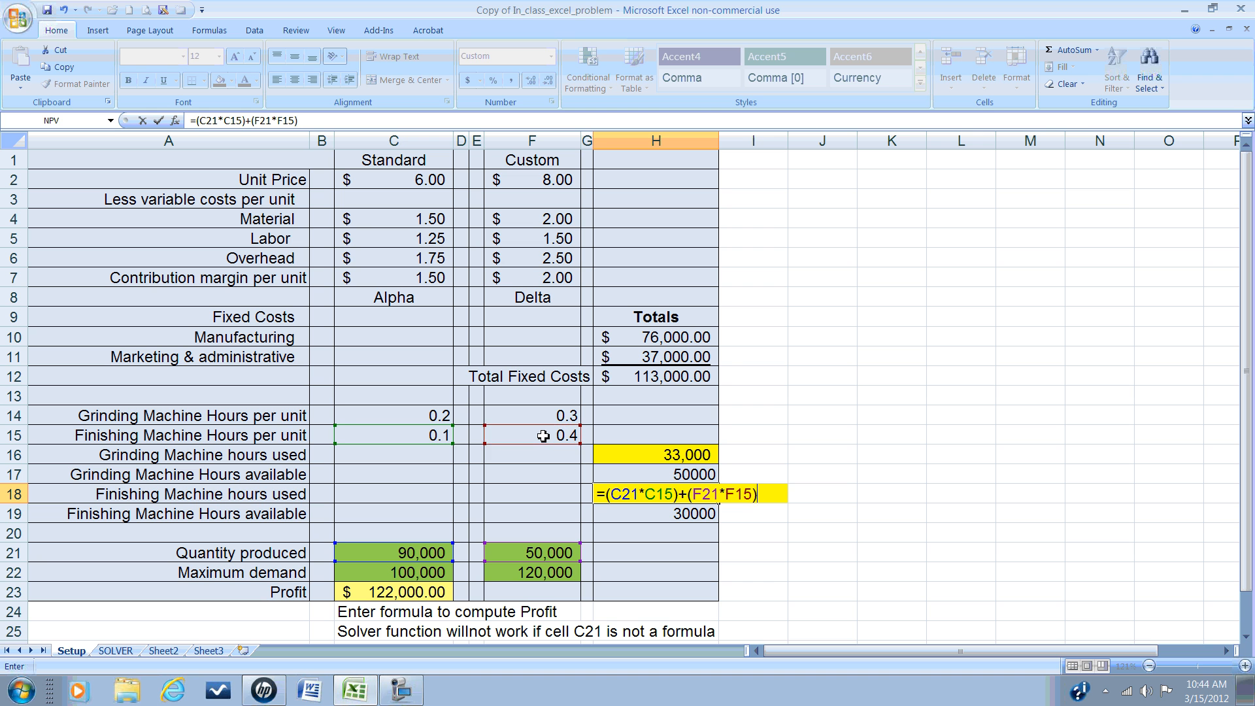
{"action": "key", "text": "Return"}
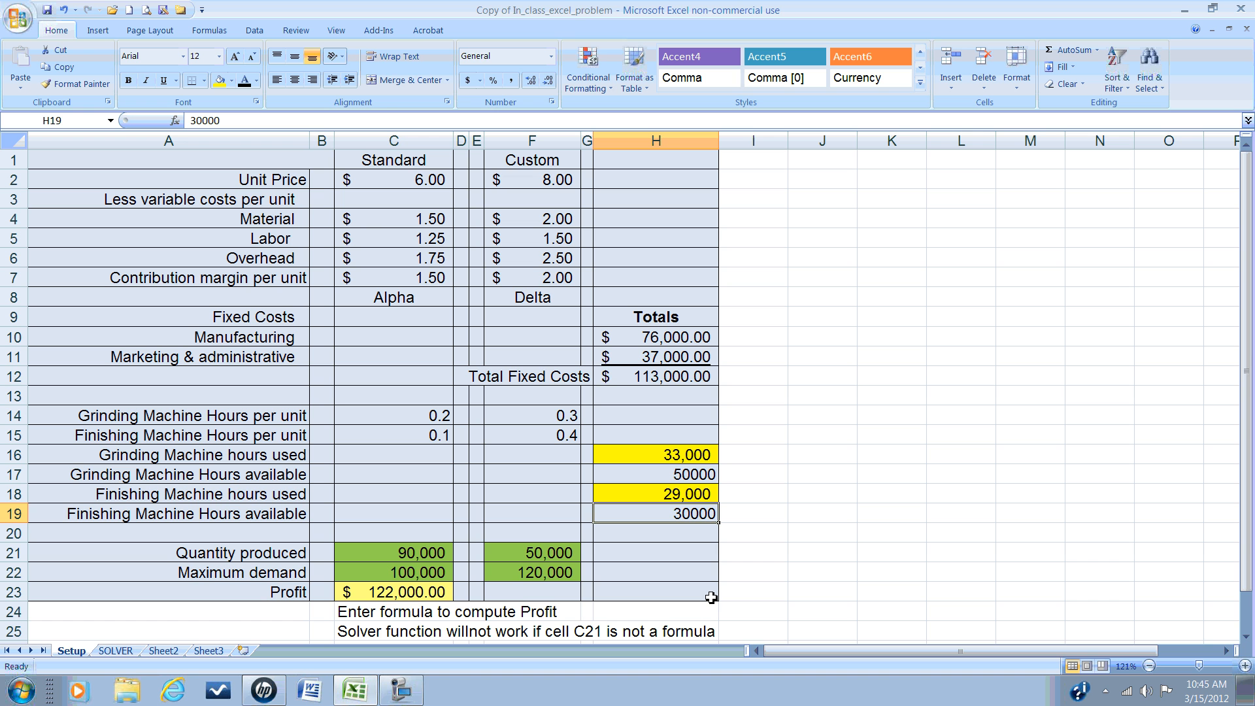
Check in the list of available Excel add-ins whether the Solver Add-in is enabled.
{"action": "left_click", "coordinate": [430, 594]}
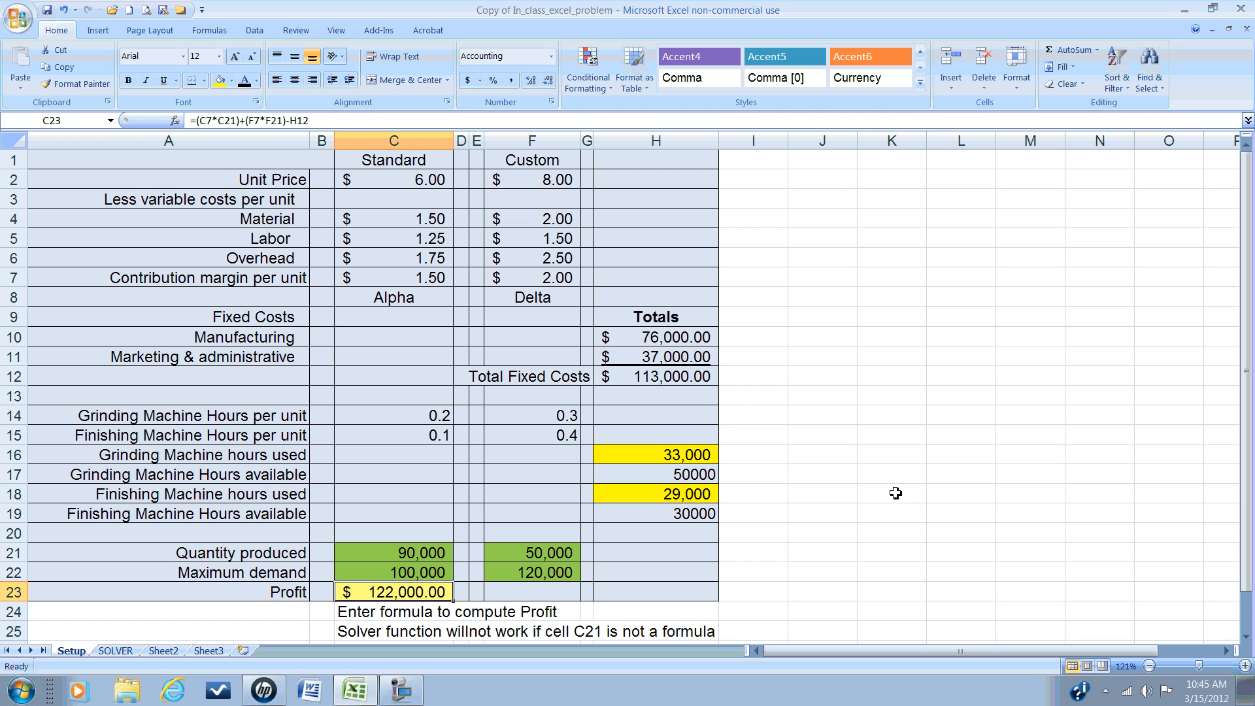
{"action": "left_click", "coordinate": [254, 31]}
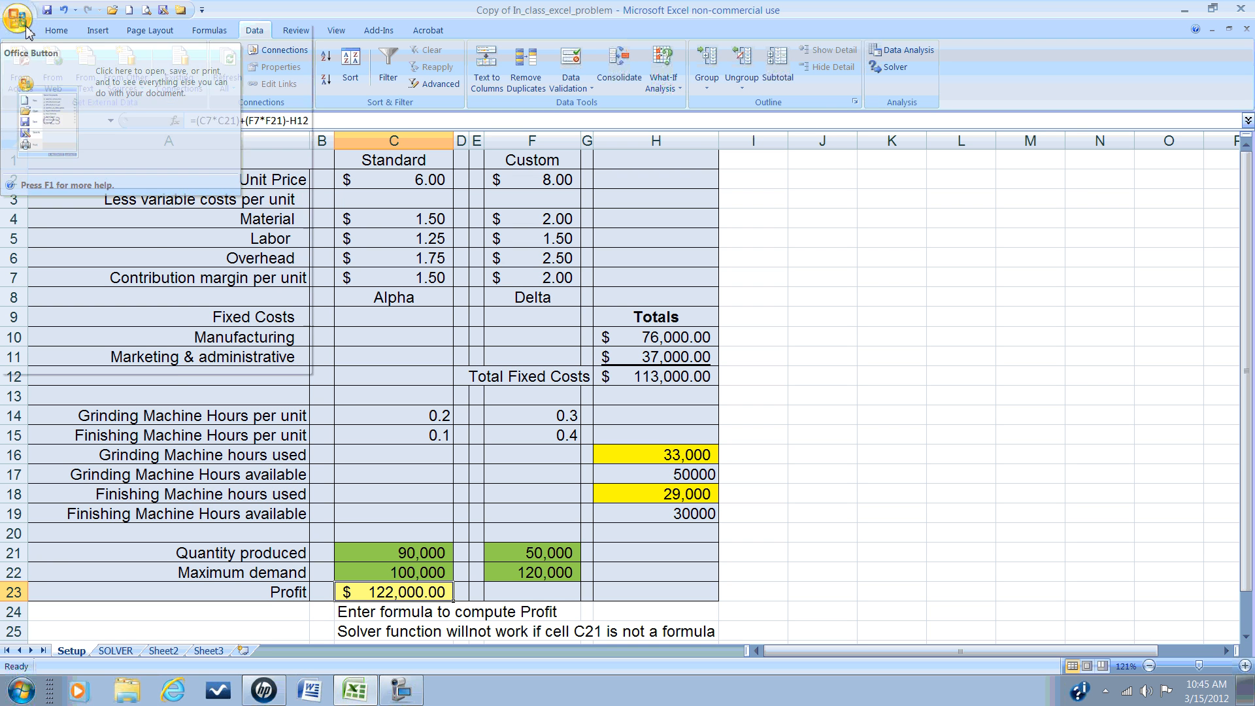
{"action": "left_click", "coordinate": [27, 30]}
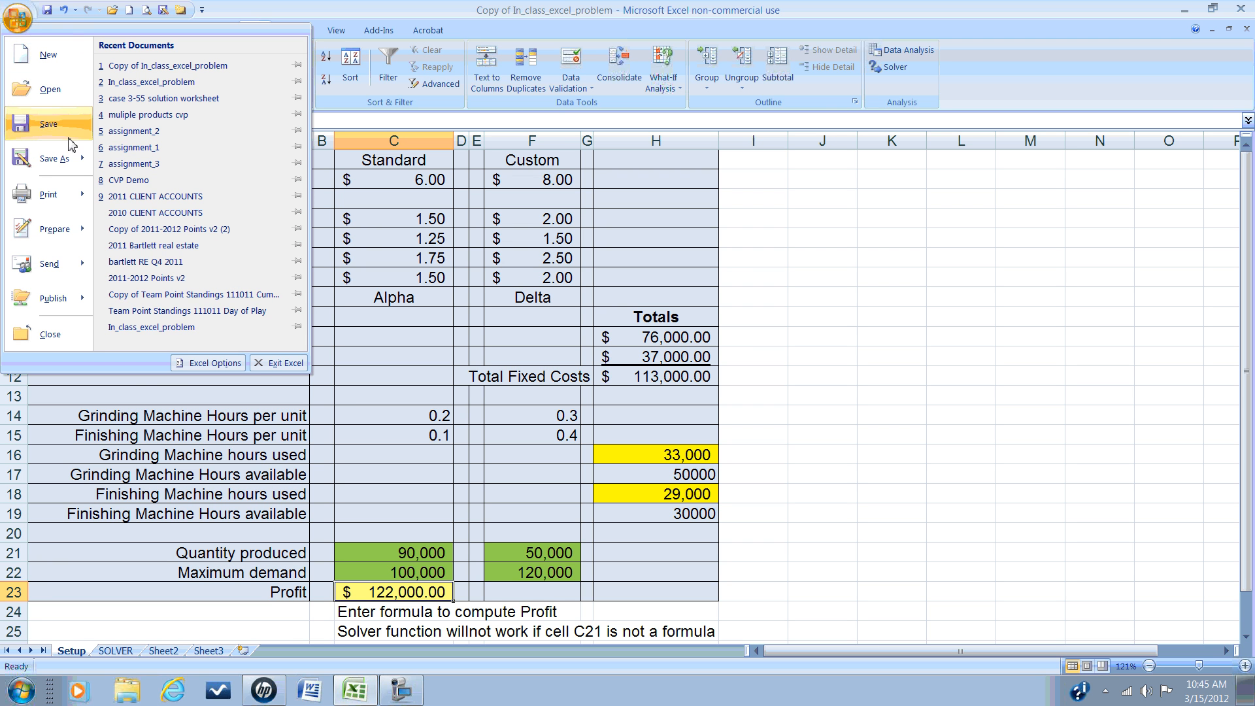
{"action": "left_click", "coordinate": [184, 369]}
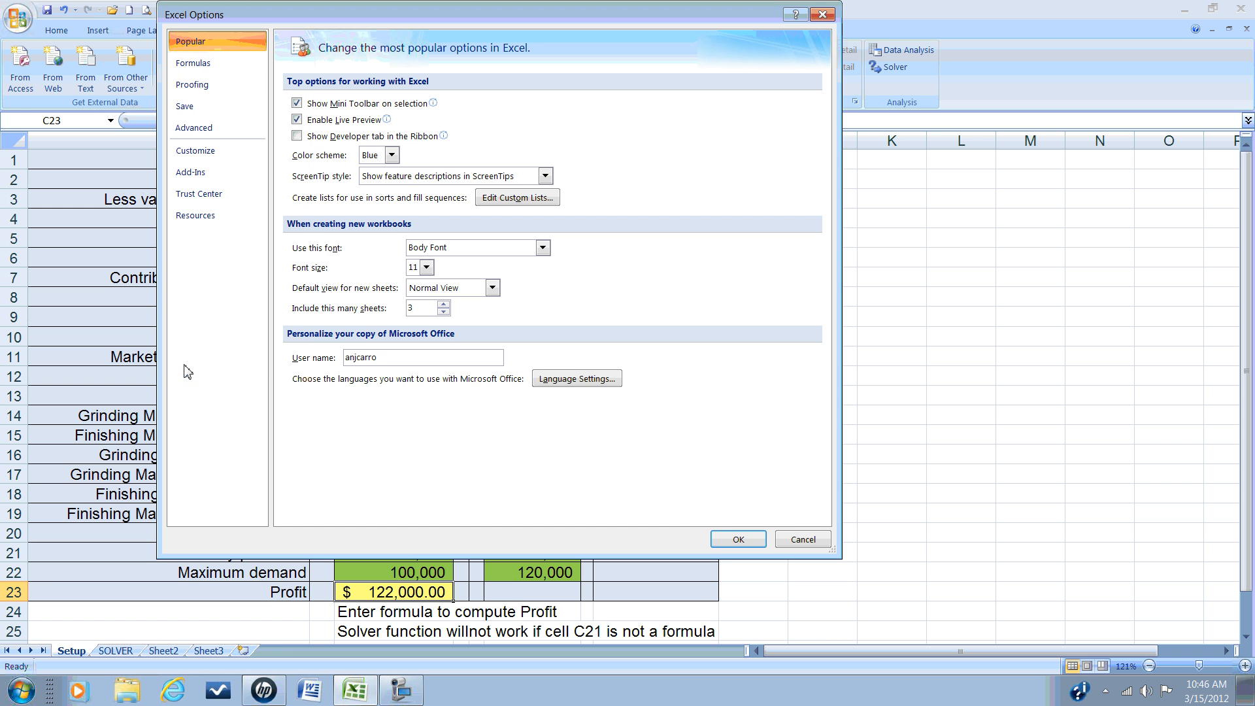
{"action": "left_click", "coordinate": [203, 175]}
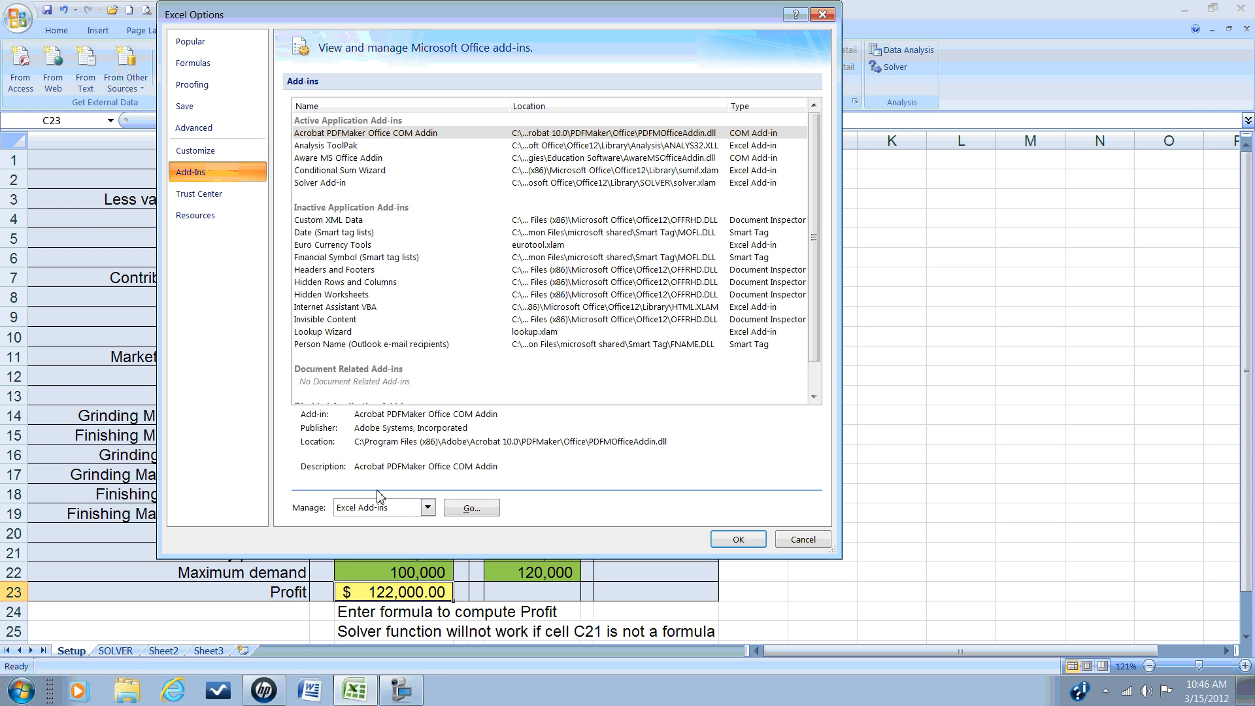
{"action": "left_click", "coordinate": [471, 507]}
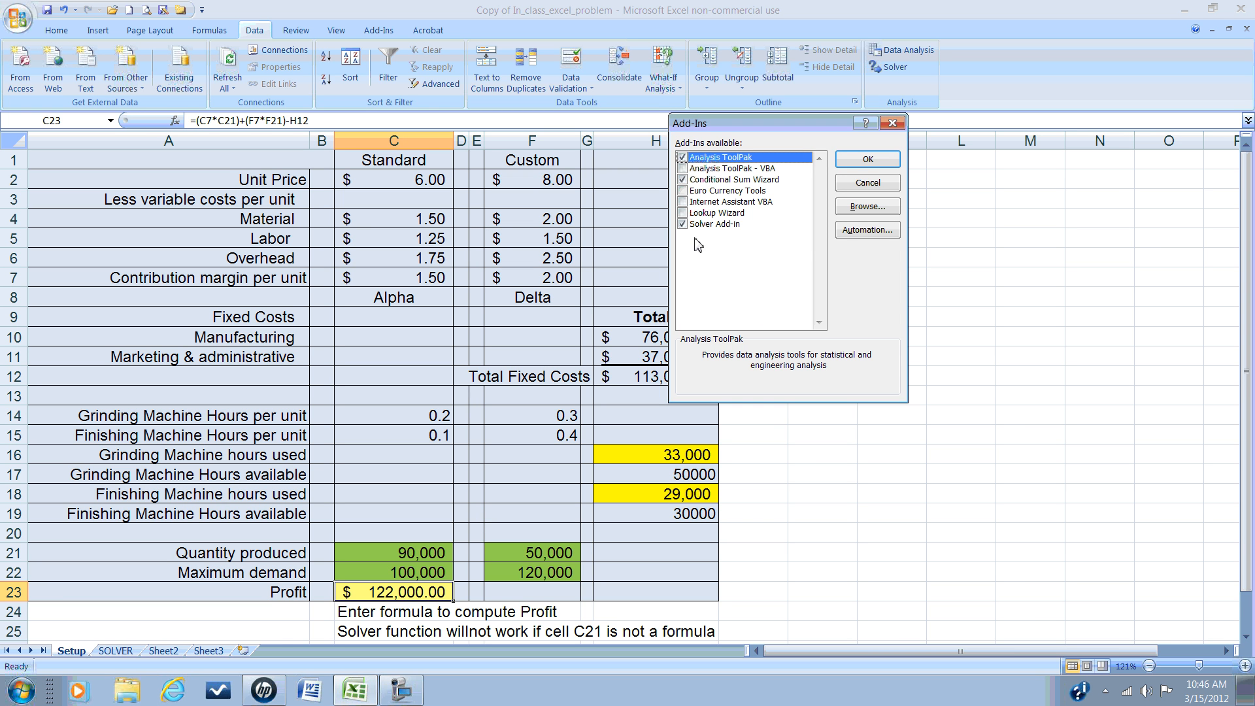
{"action": "left_click", "coordinate": [866, 185]}
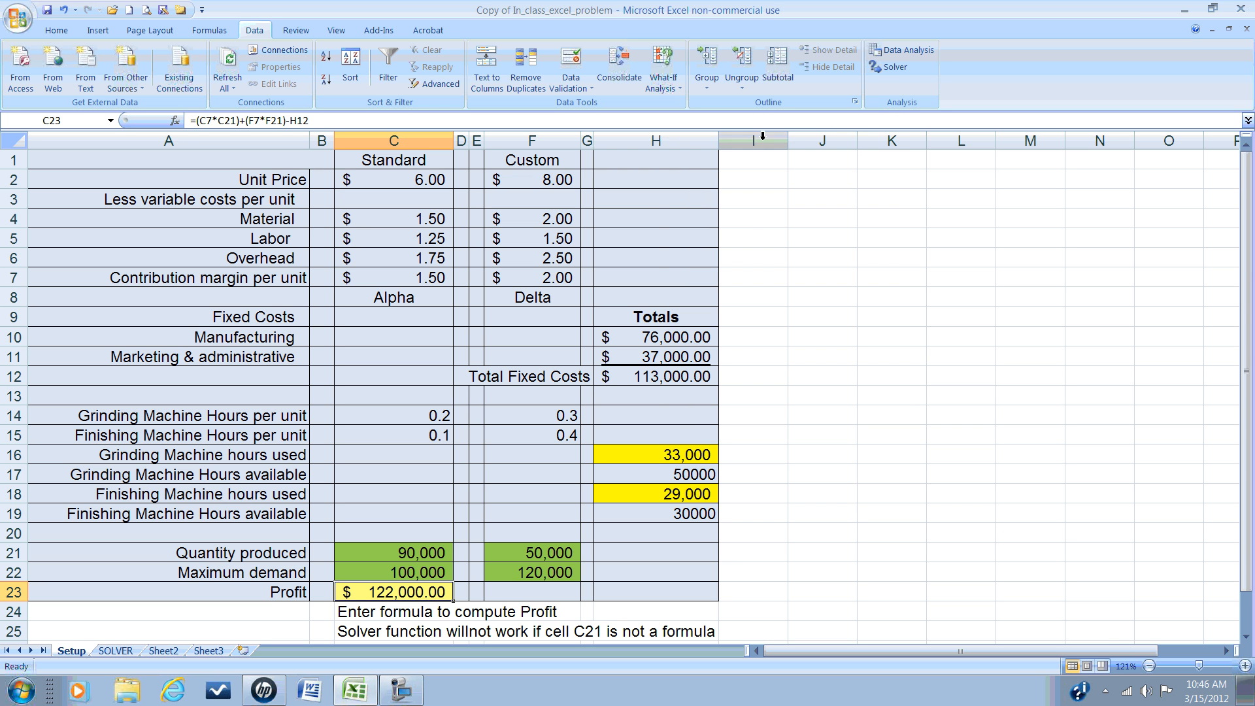
Open Solver and set the target cell to the profit in C23, with quantities C21 and F21 as the changing cells.
{"action": "left_click", "coordinate": [892, 72]}
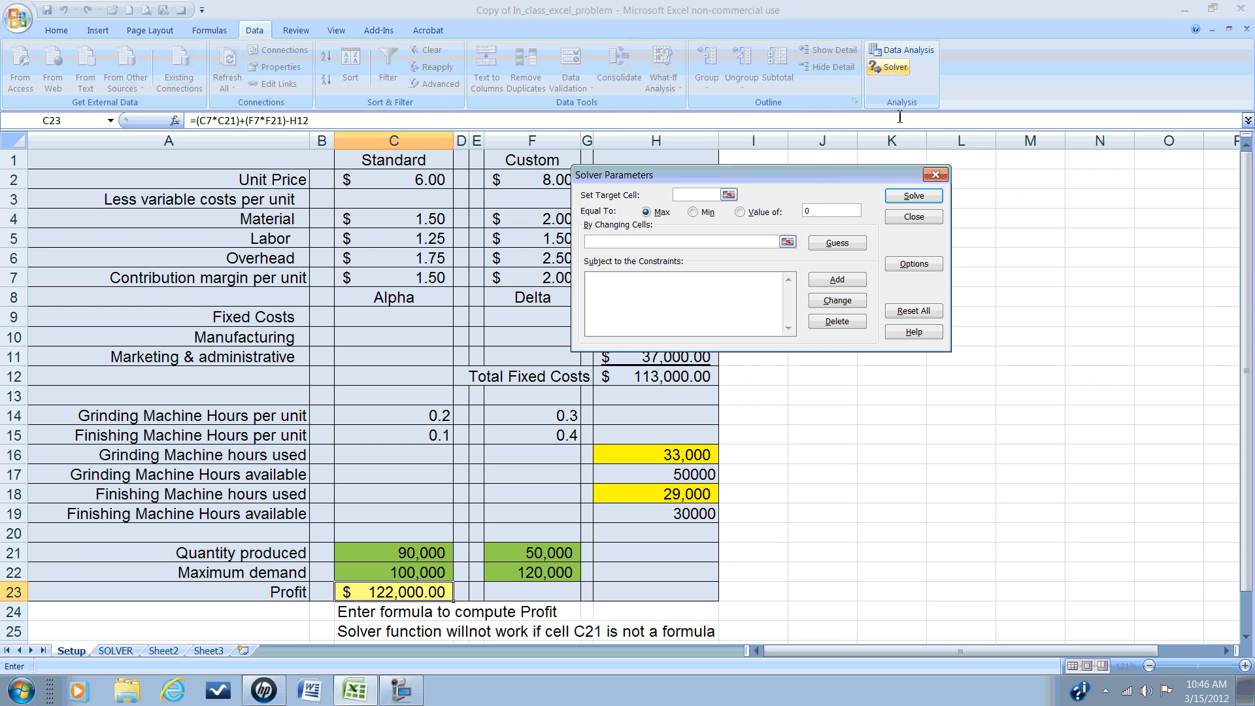
{"action": "left_click_drag", "start_coordinate": [822, 175], "coordinate": [969, 161]}
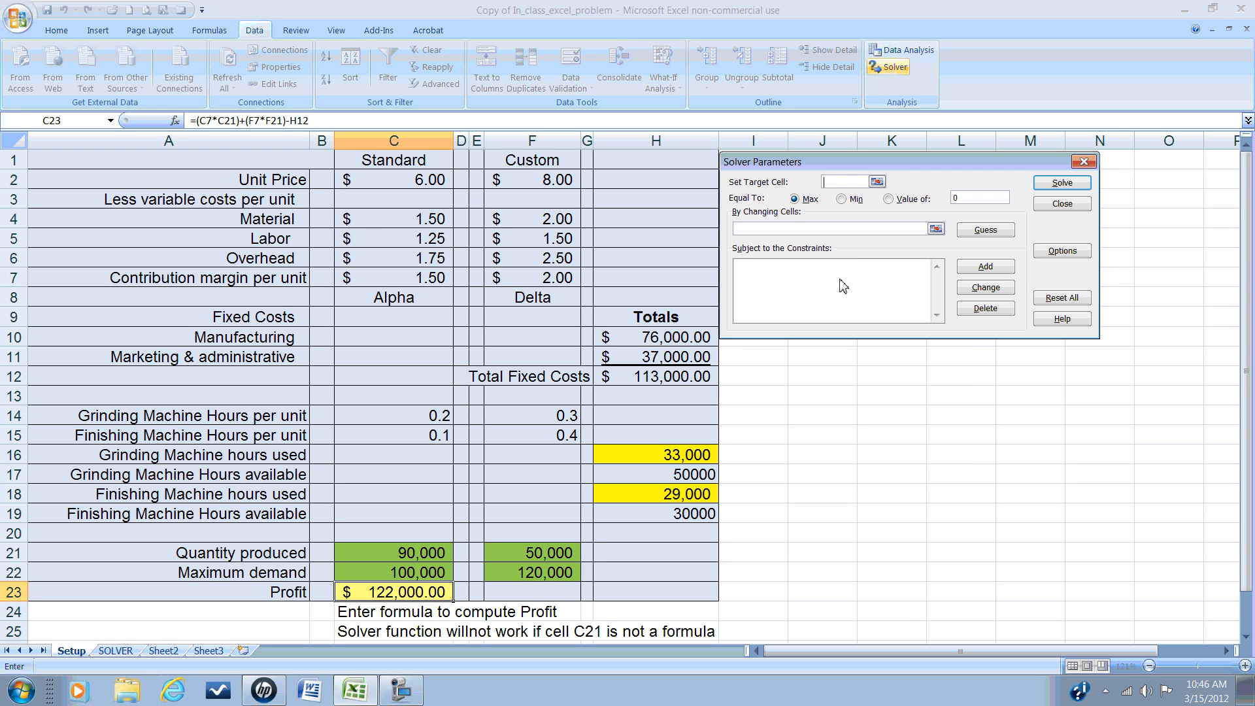
{"action": "left_click", "coordinate": [400, 592]}
{"action": "left_click", "coordinate": [791, 230]}
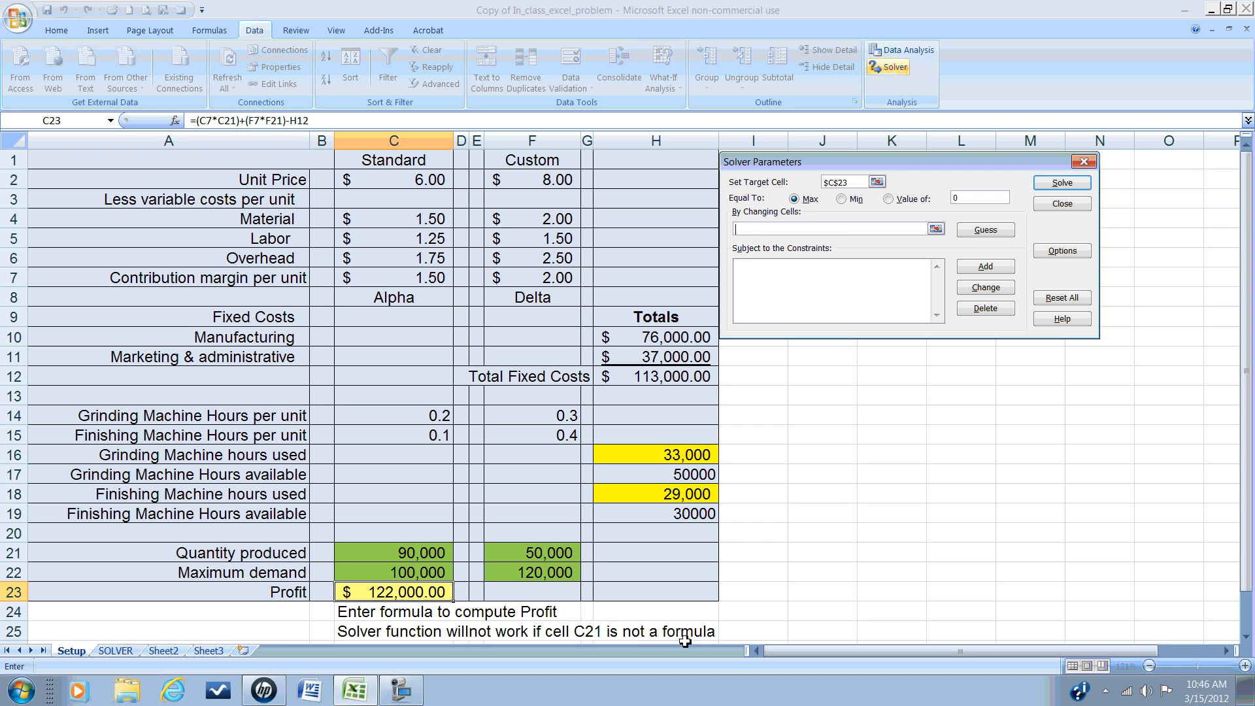
{"action": "left_click", "coordinate": [417, 553]}
{"action": "left_click", "coordinate": [556, 551], "text": "ctrl"}
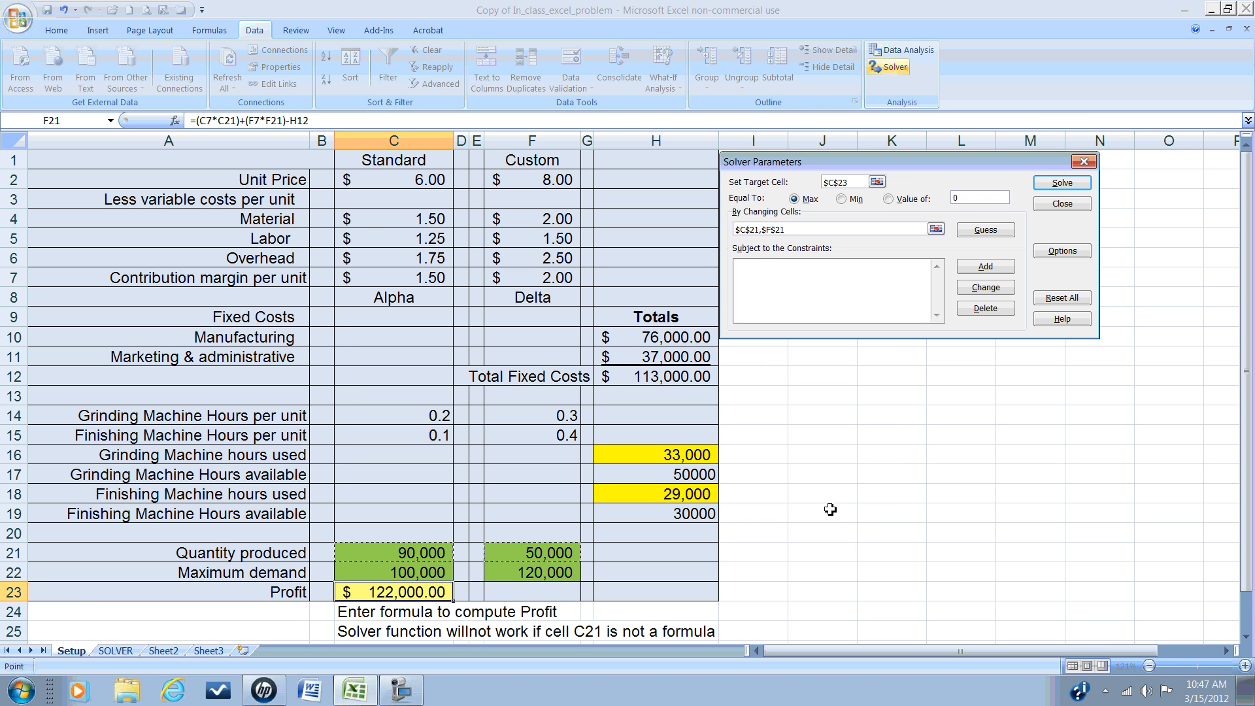
{"action": "left_click", "coordinate": [750, 275]}
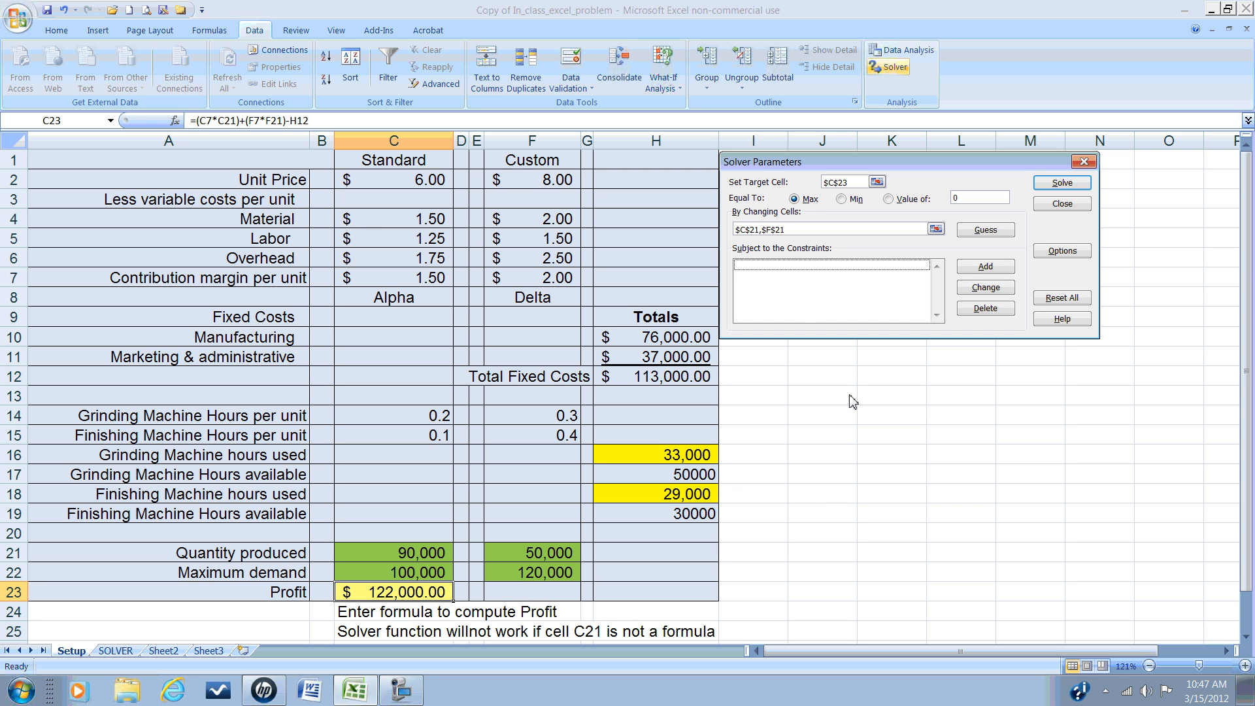
Add a Solver constraint requiring the Standard quantity produced in C21 to be >= 0.
{"action": "left_click", "coordinate": [978, 270]}
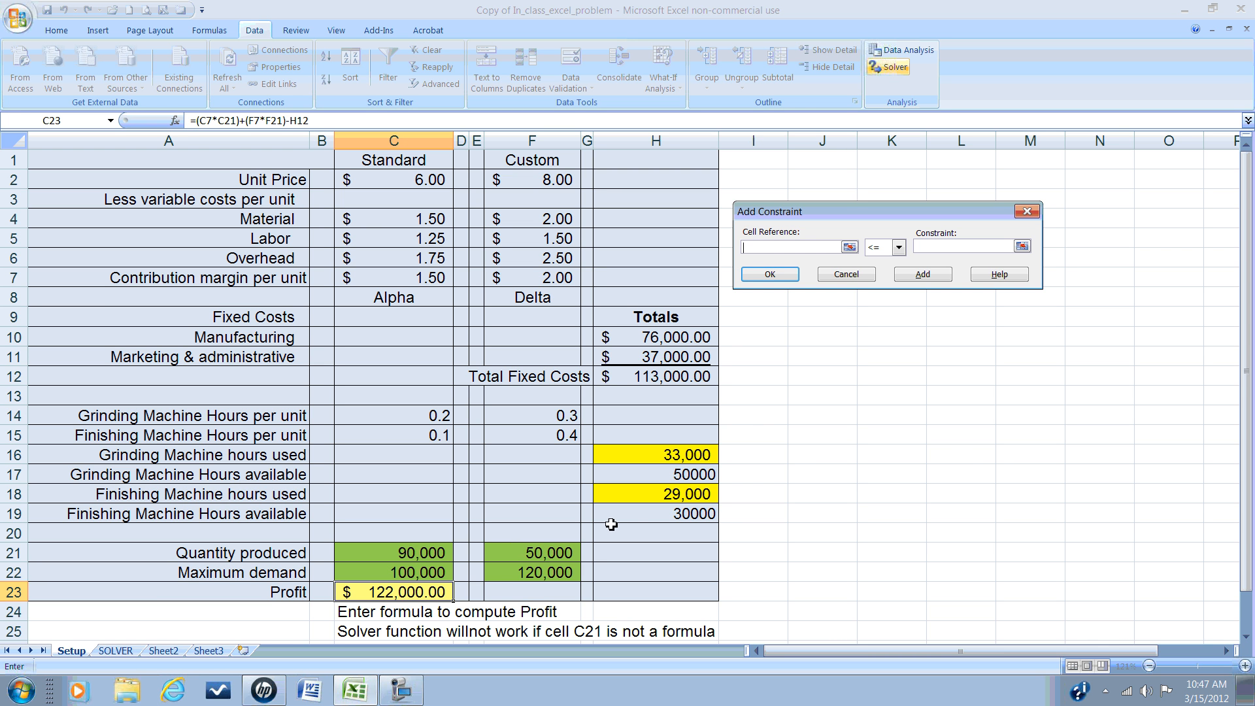
{"action": "left_click", "coordinate": [369, 552]}
{"action": "left_click", "coordinate": [899, 247]}
{"action": "left_click", "coordinate": [884, 278]}
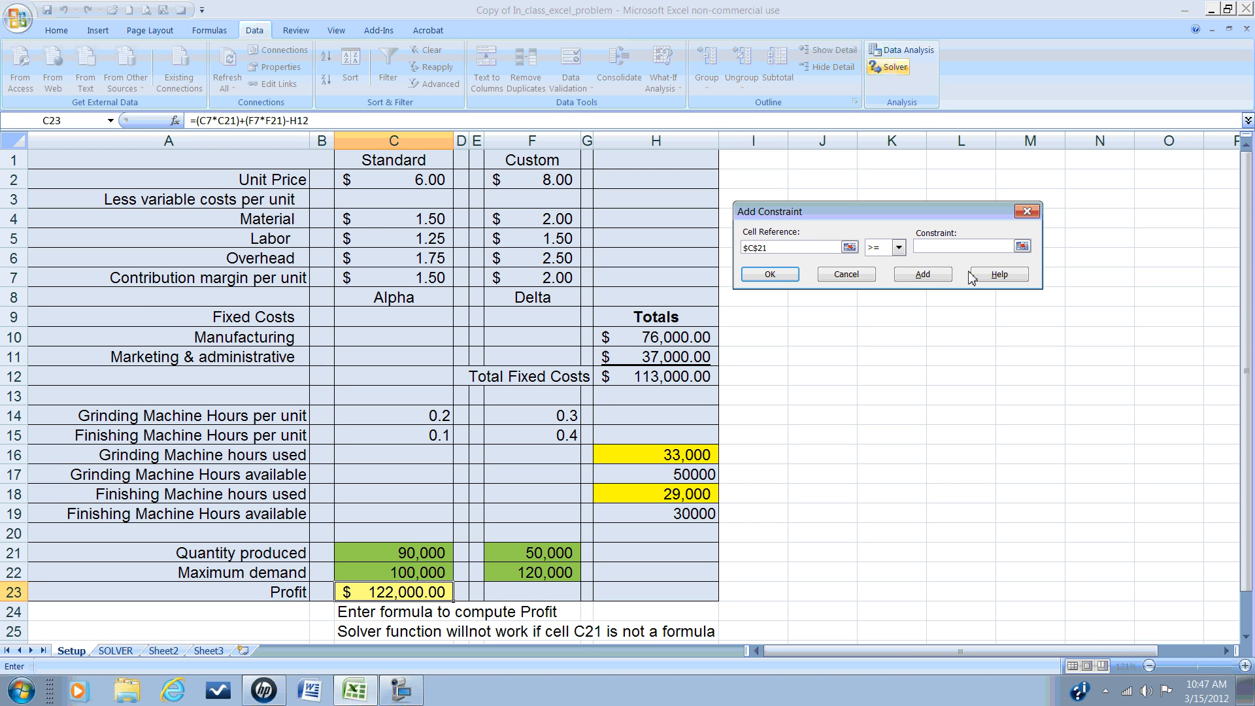
{"action": "type", "text": "0"}
{"action": "left_click", "coordinate": [922, 274]}
Add a Solver constraint requiring the Custom quantity produced in F21 to be >= 0.
{"action": "left_click", "coordinate": [555, 560]}
{"action": "left_click", "coordinate": [898, 247]}
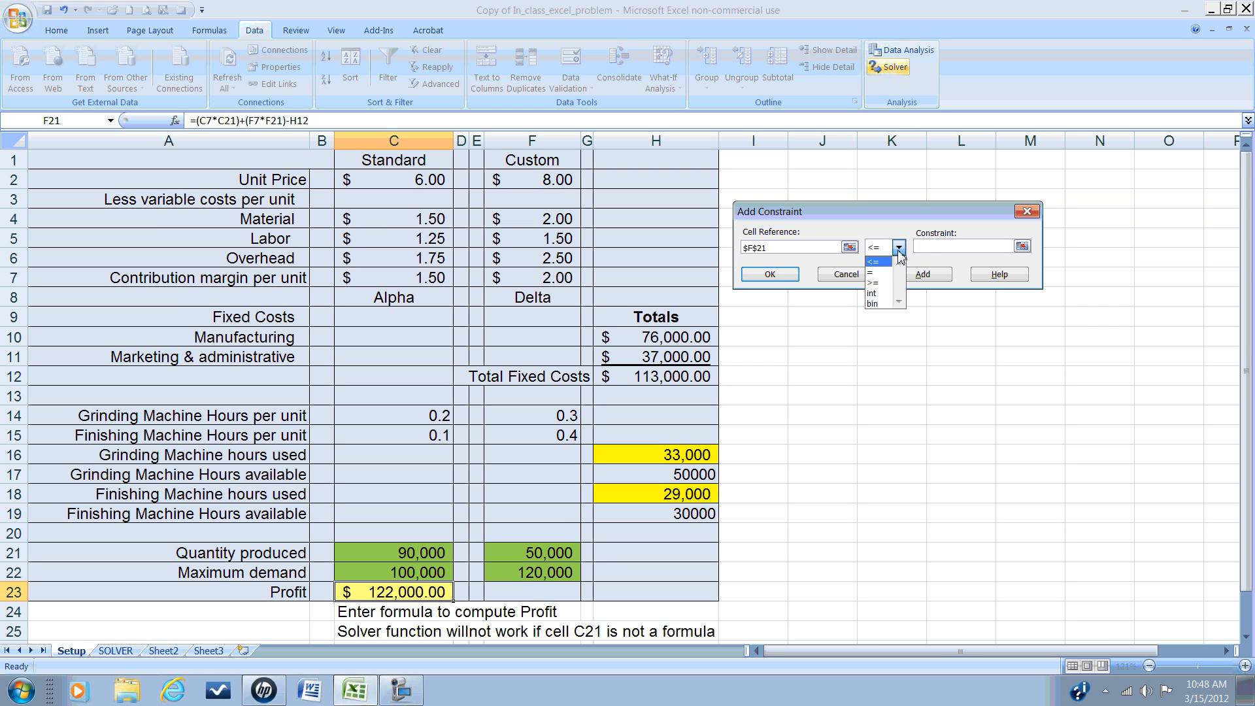
{"action": "left_click", "coordinate": [878, 283]}
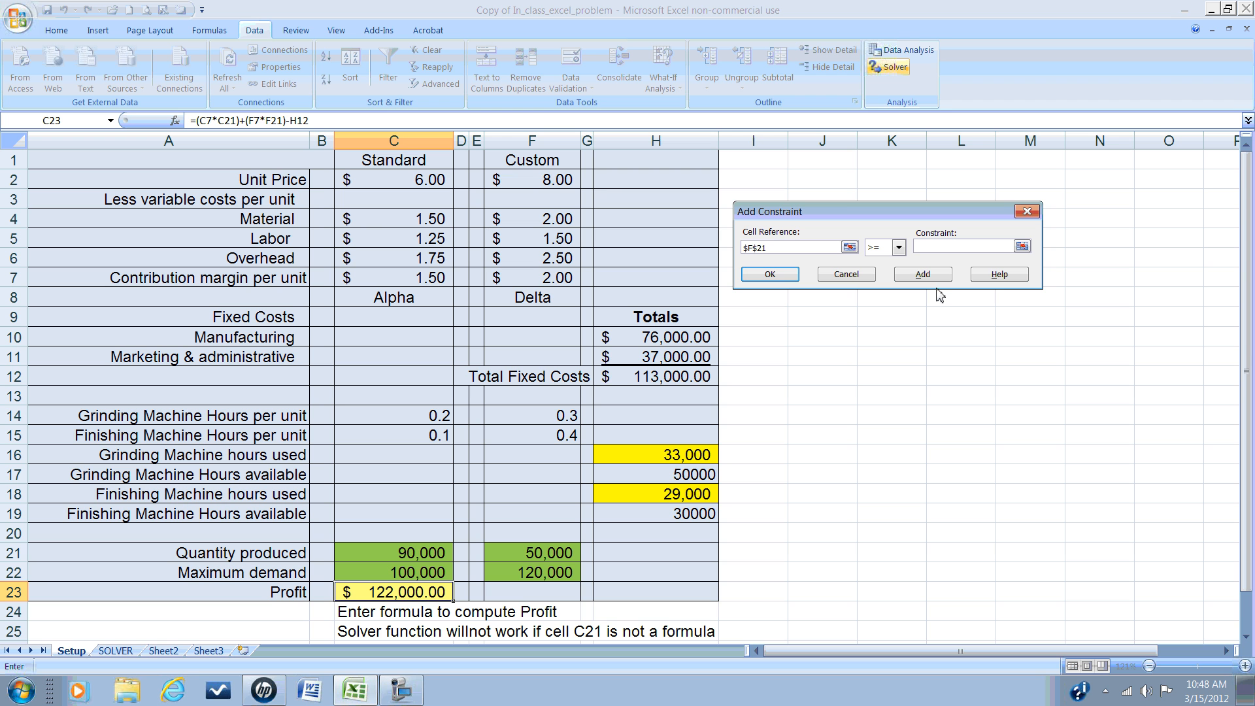
{"action": "type", "text": "0"}
{"action": "left_click", "coordinate": [928, 281]}
Add constraints limiting each quantity produced to its maximum demand: C21 <= C22 and F21 <= F22.
{"action": "left_click", "coordinate": [434, 552]}
{"action": "left_click", "coordinate": [929, 247]}
{"action": "left_click", "coordinate": [419, 571]}
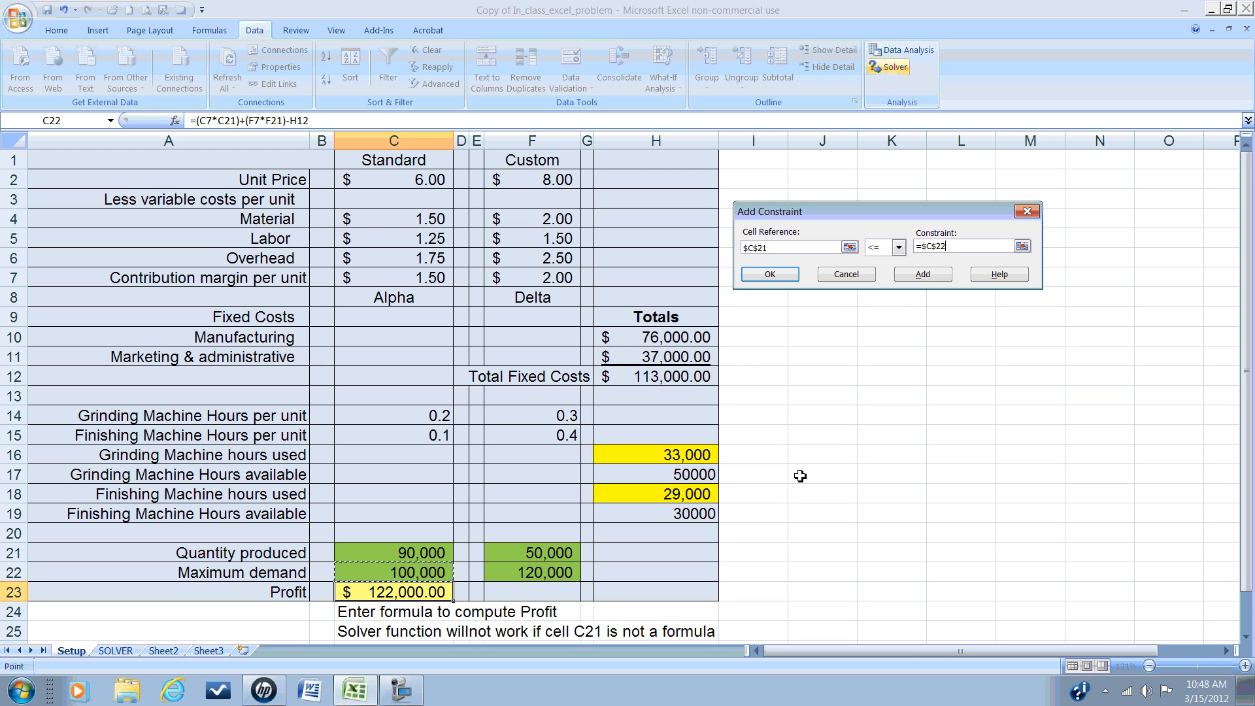
{"action": "left_click", "coordinate": [940, 279]}
{"action": "left_click", "coordinate": [555, 553]}
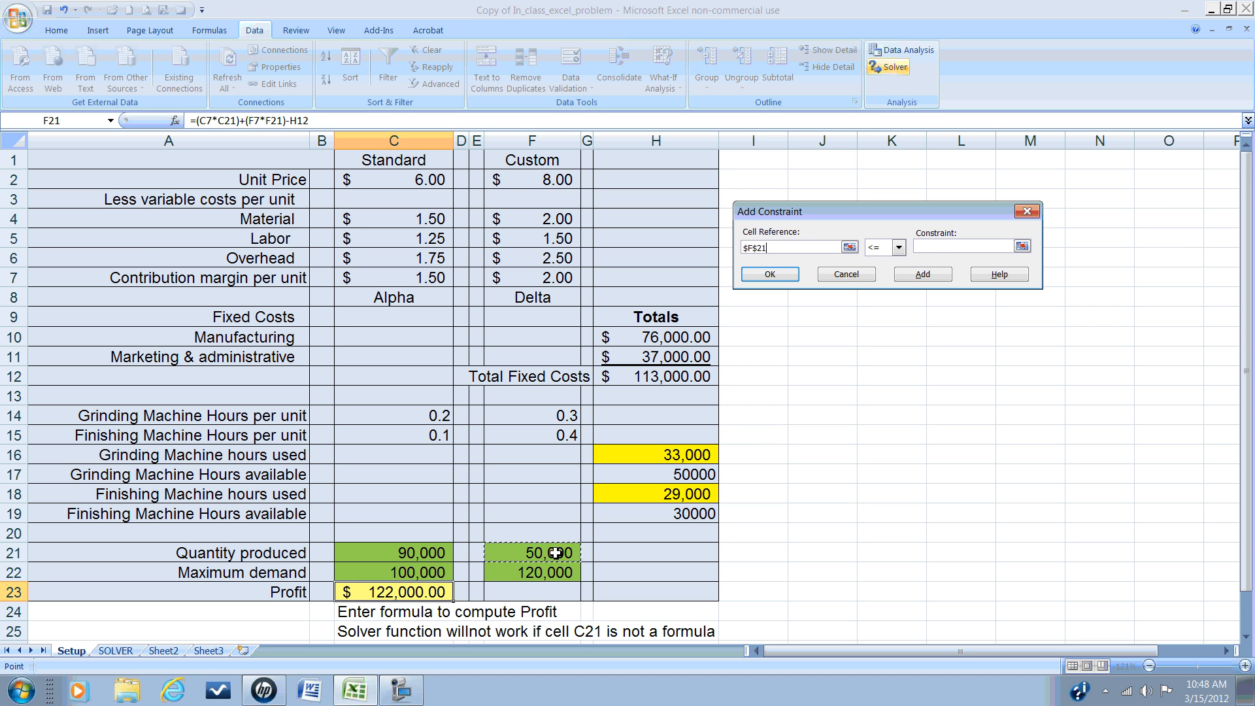
{"action": "left_click", "coordinate": [939, 248]}
{"action": "left_click", "coordinate": [562, 573]}
{"action": "left_click", "coordinate": [939, 280]}
Add constraints keeping machine hours used within those available, H16 <= H17 and H18 <= H19, and finish the constraint list.
{"action": "left_click", "coordinate": [667, 458]}
{"action": "left_click", "coordinate": [941, 245]}
{"action": "left_click", "coordinate": [688, 478]}
{"action": "left_click", "coordinate": [928, 278]}
{"action": "left_click", "coordinate": [704, 500]}
{"action": "left_click", "coordinate": [936, 247]}
{"action": "left_click", "coordinate": [711, 511]}
{"action": "left_click", "coordinate": [770, 279]}
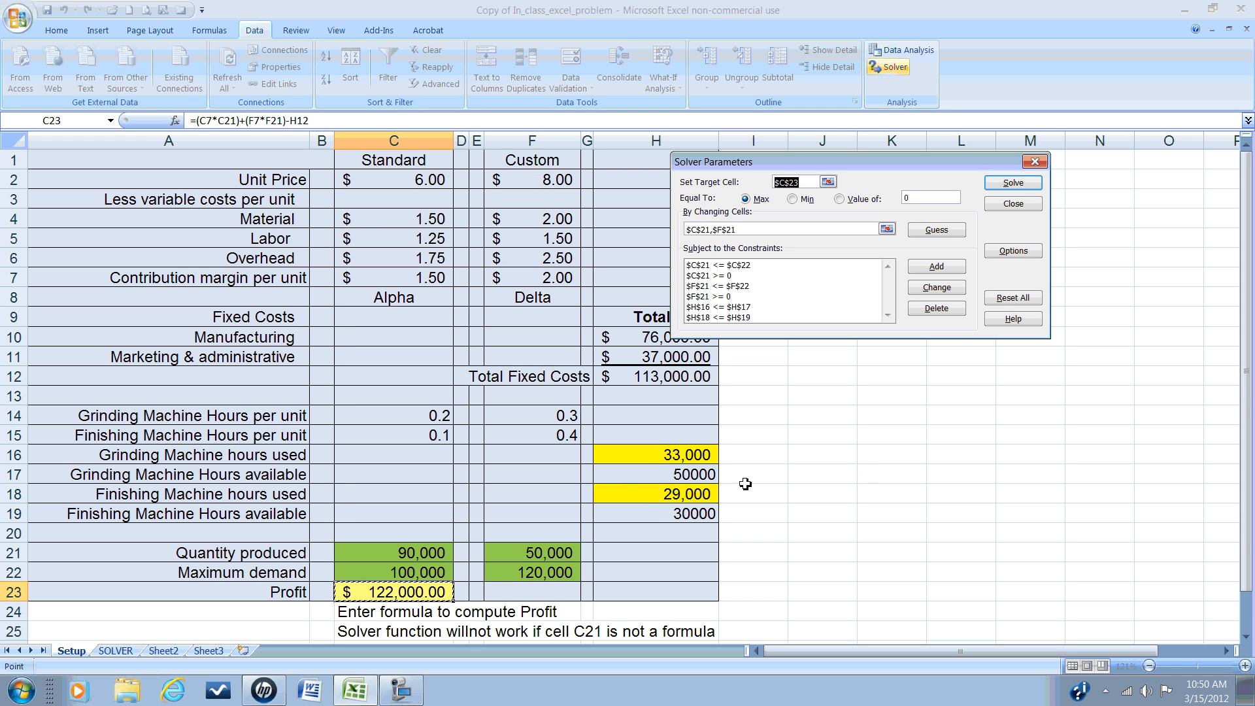
Run Solver to maximise the profit and keep the Solver solution in the worksheet.
{"action": "left_click", "coordinate": [1022, 188]}
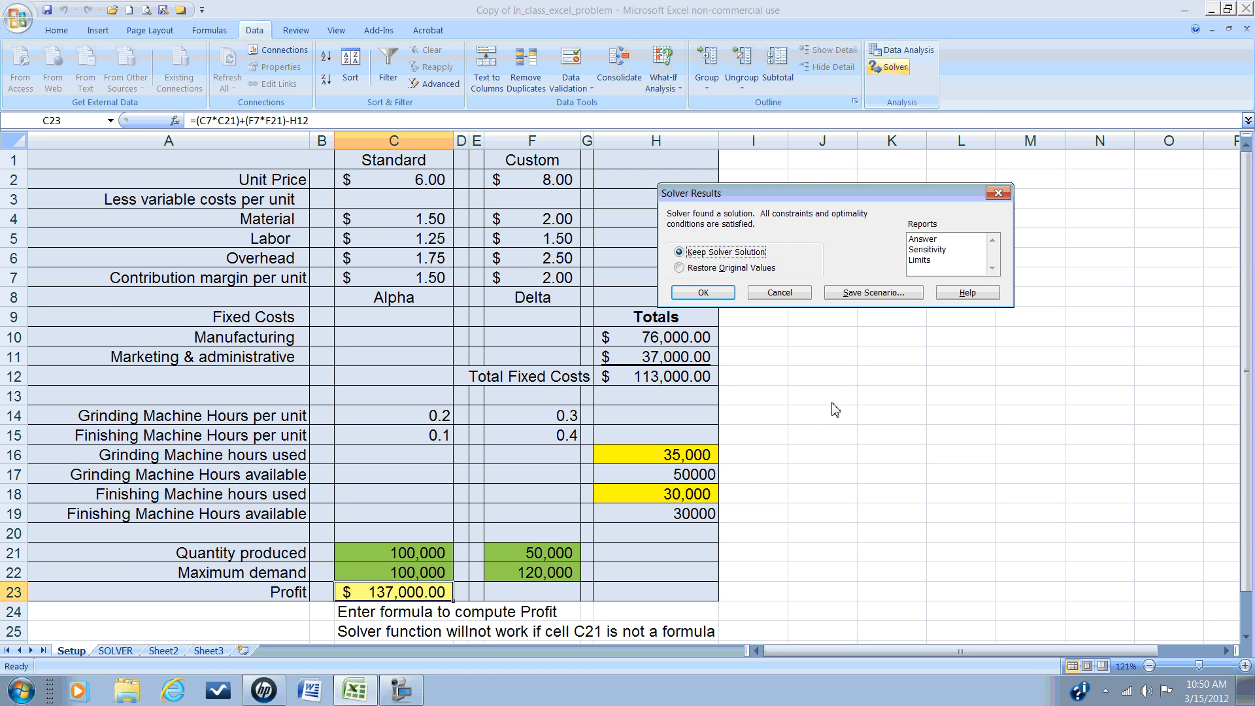
{"action": "left_click", "coordinate": [703, 292]}
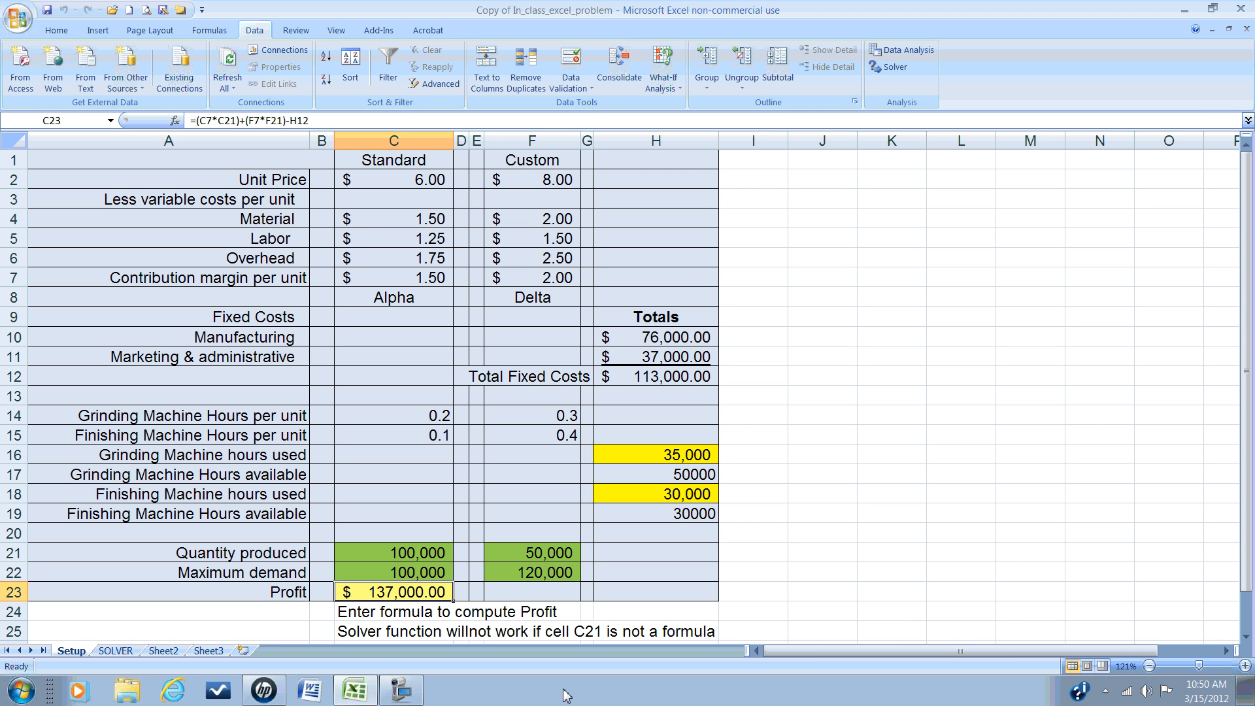
{"action": "left_click", "coordinate": [400, 696]}
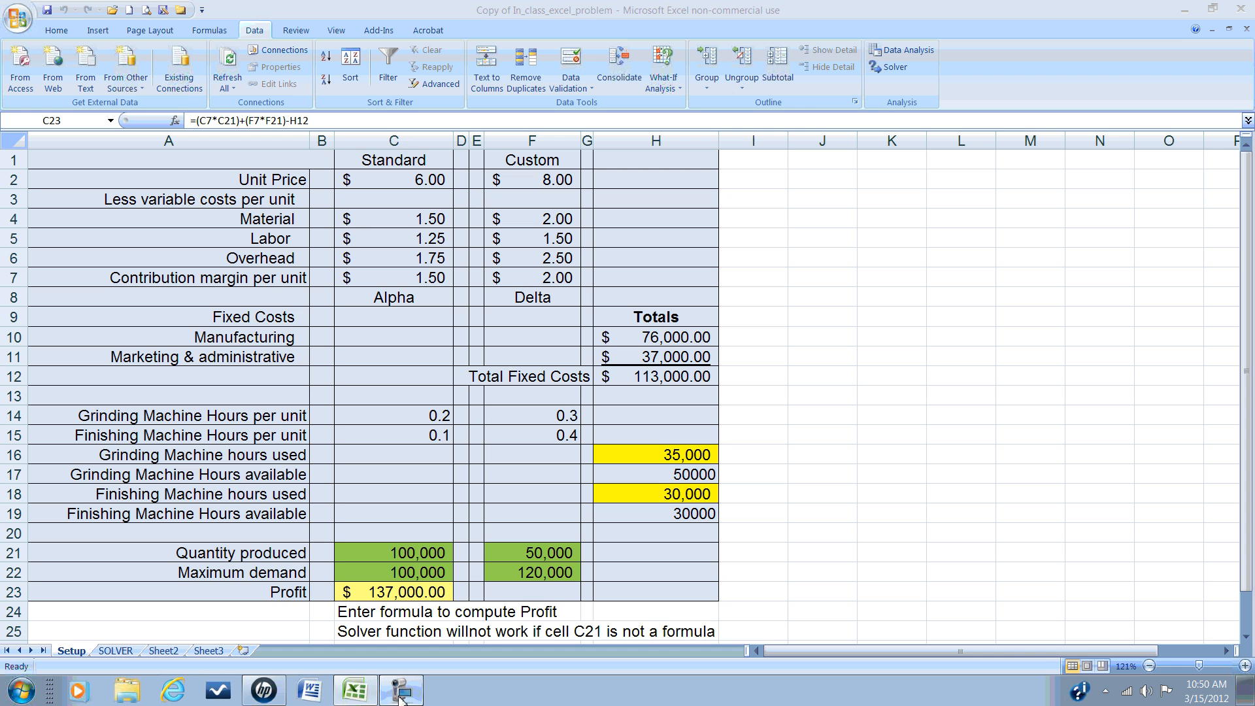